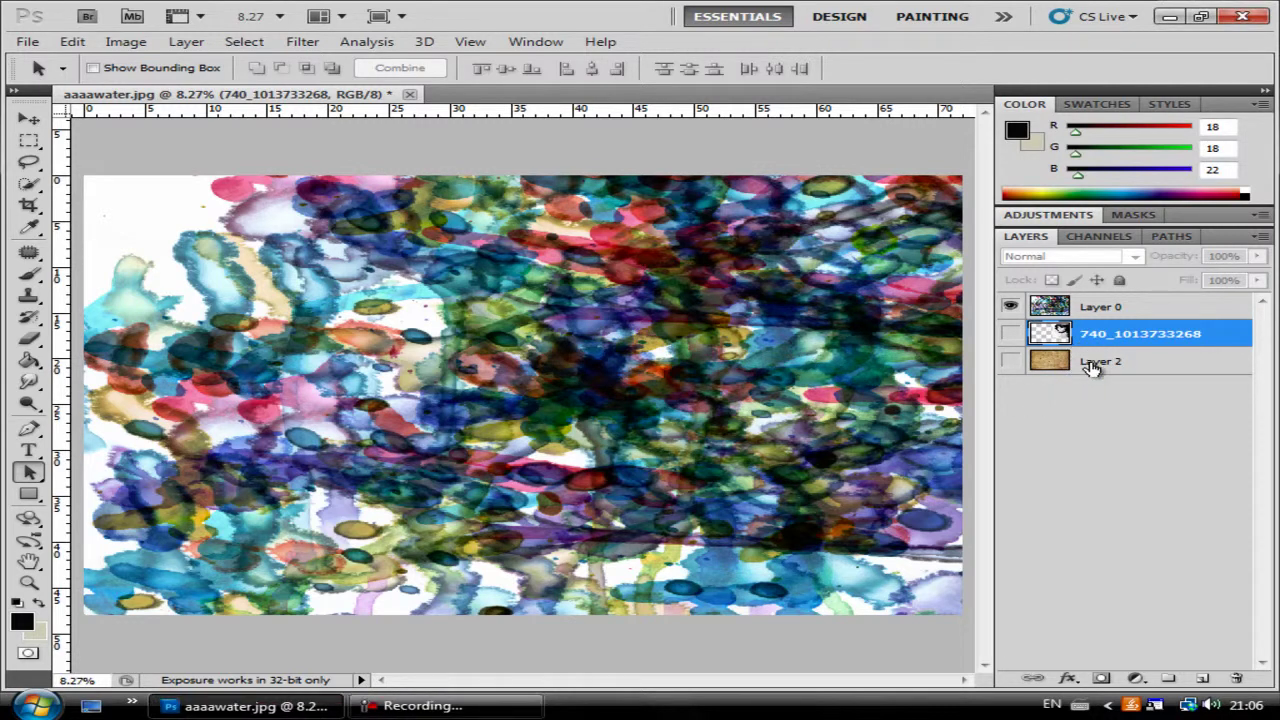
click(1084, 364)
click(1082, 338)
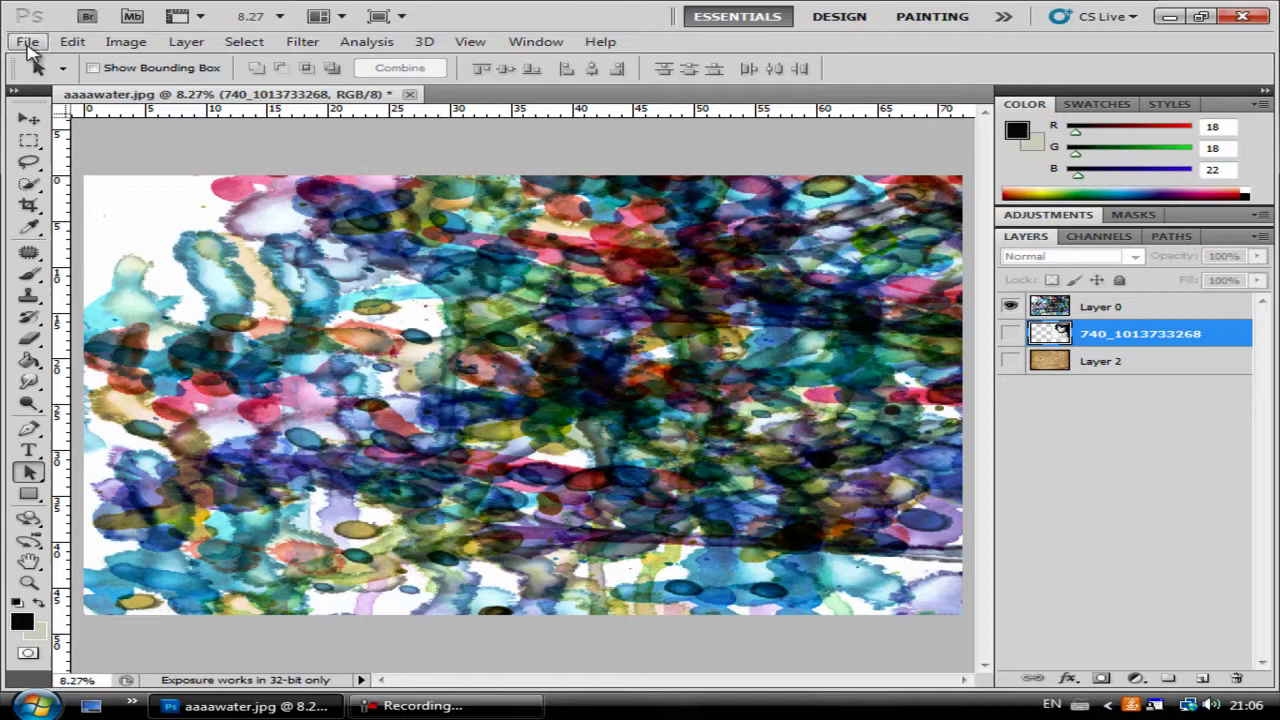
click(27, 44)
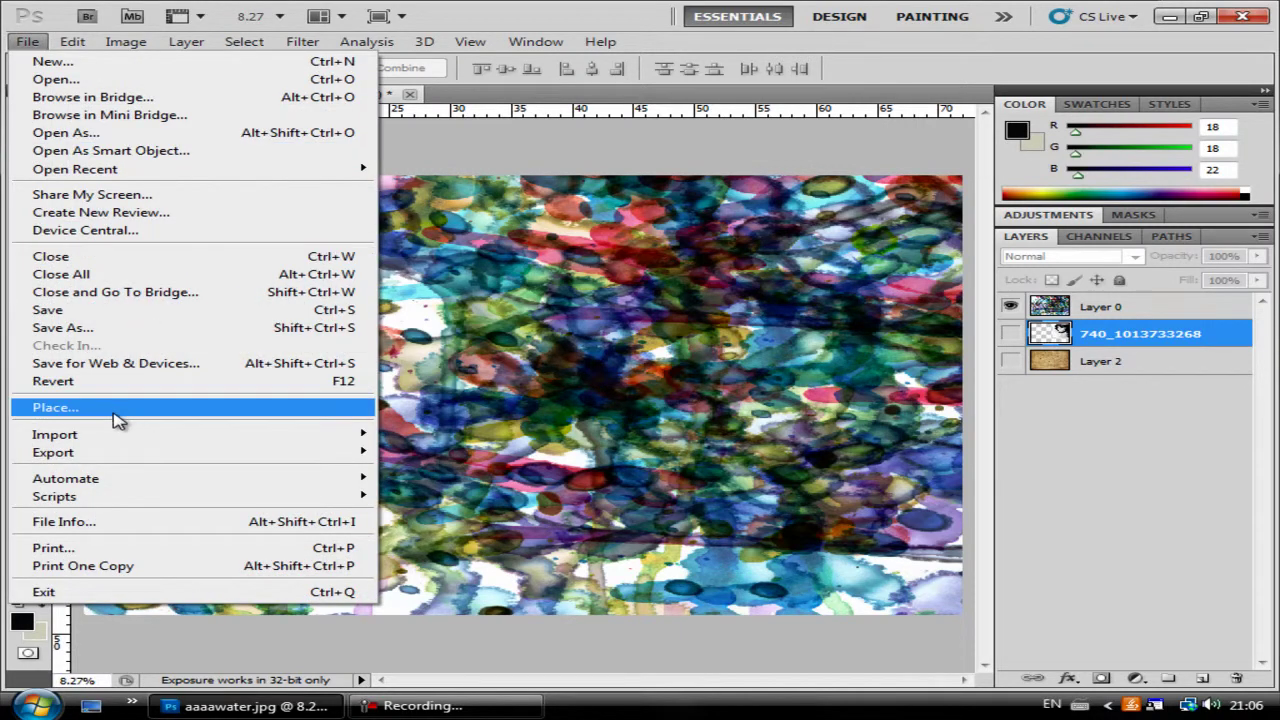
click(113, 419)
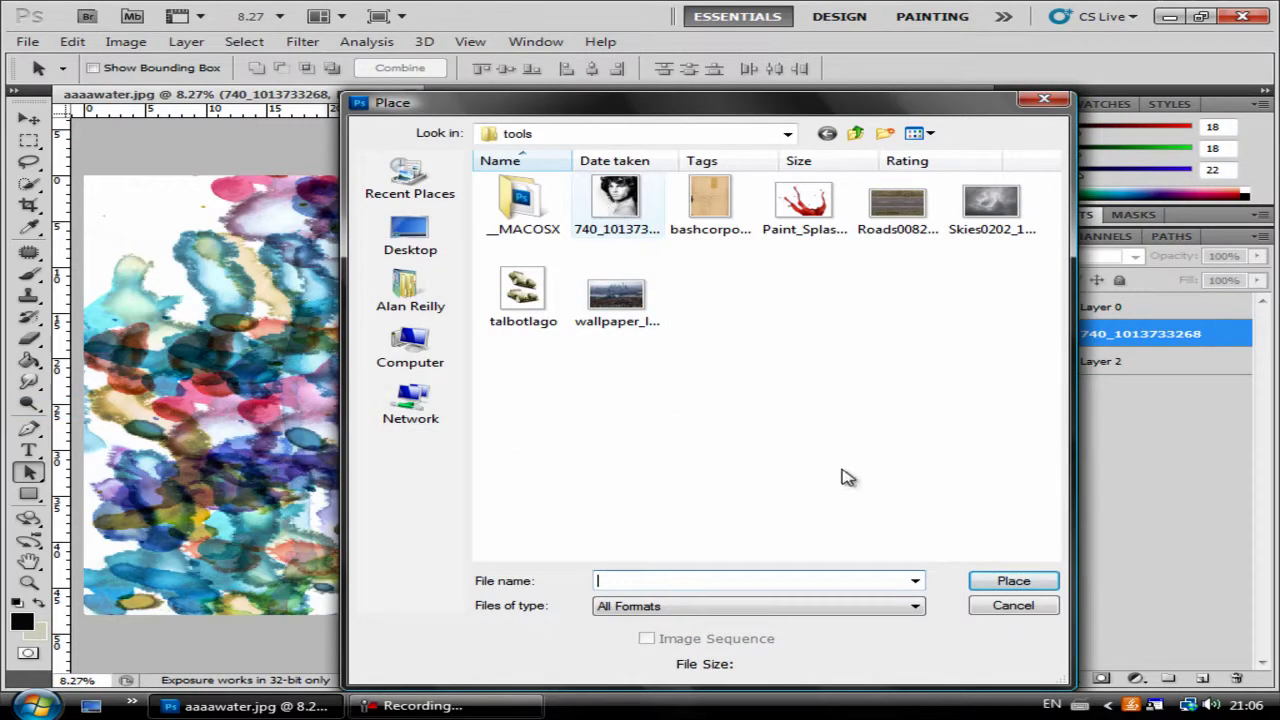
click(615, 205)
click(1013, 581)
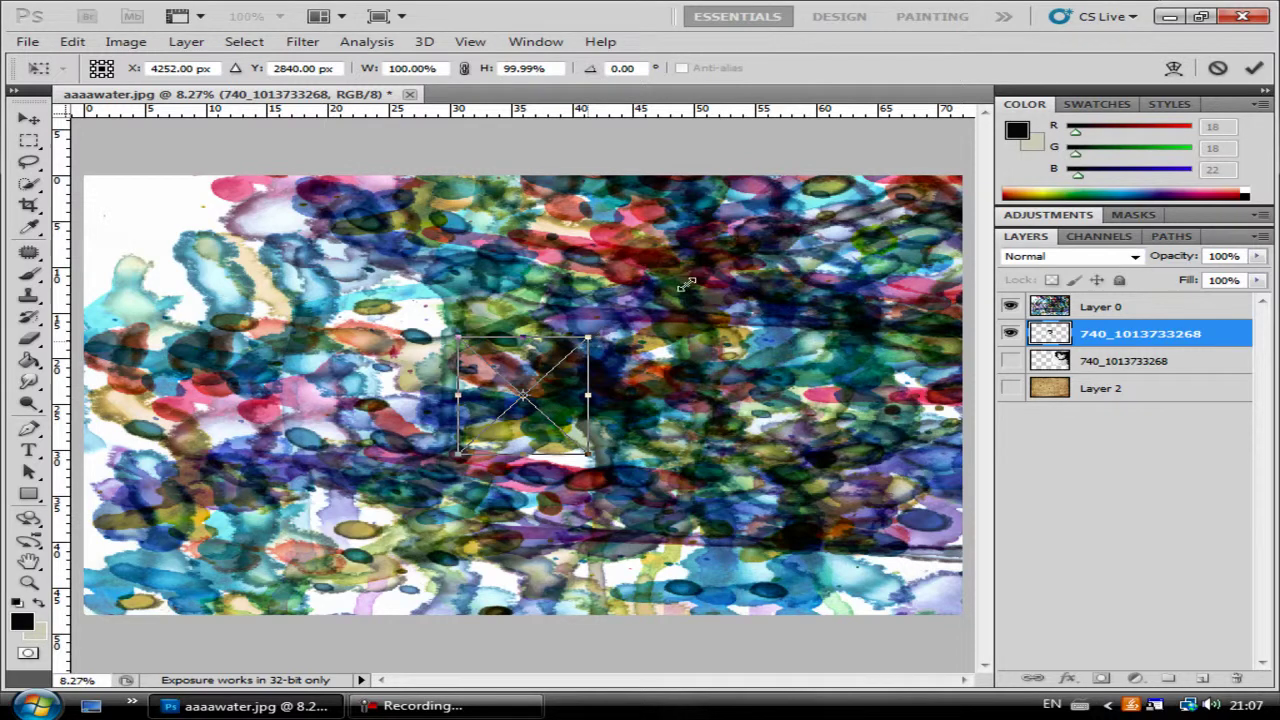
Step: Scale the placed portrait to about 390% wide by 316% high over the canvas's right side, then pause recording
drag(724, 274, 908, 178)
drag(700, 453, 688, 545)
drag(910, 556, 970, 547)
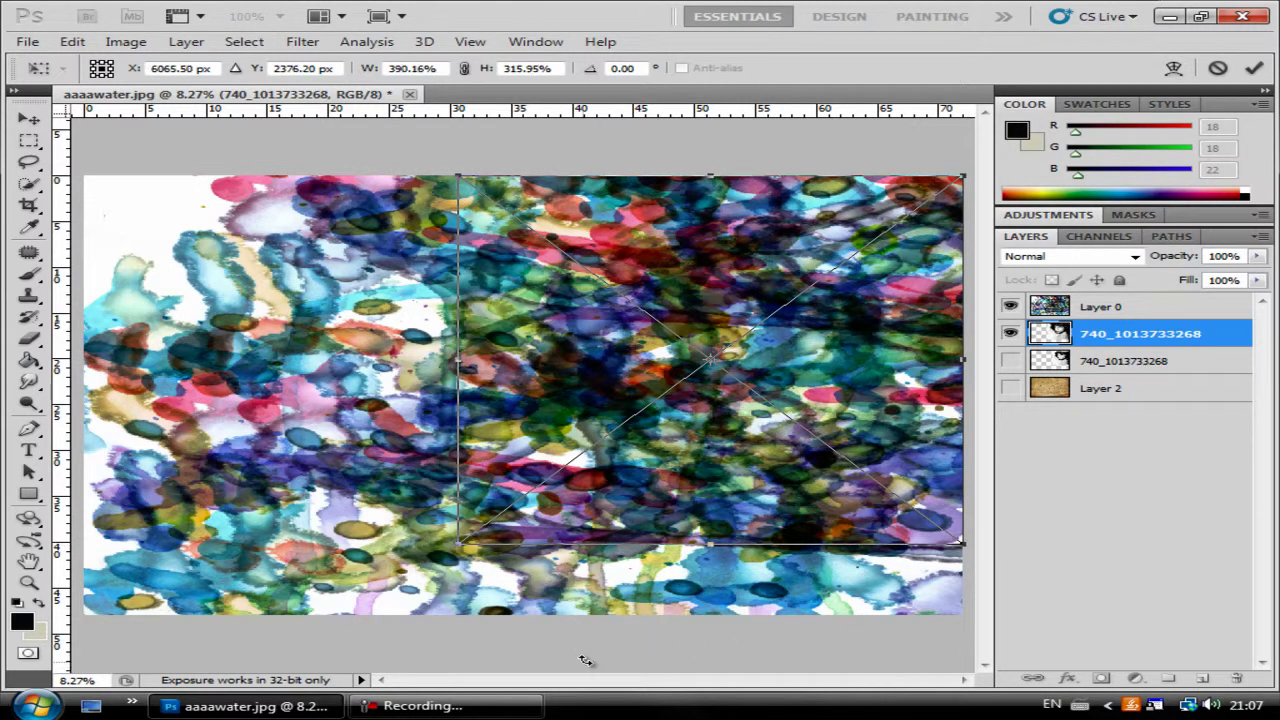
click(400, 706)
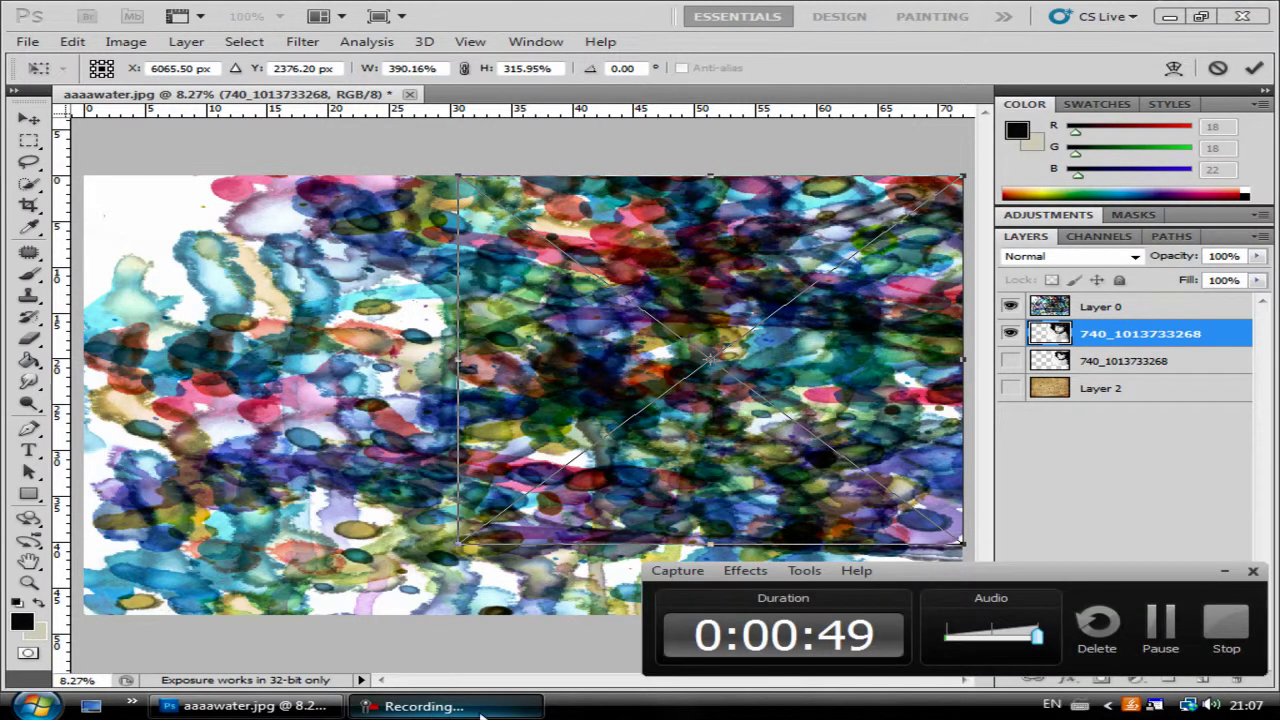
click(1160, 630)
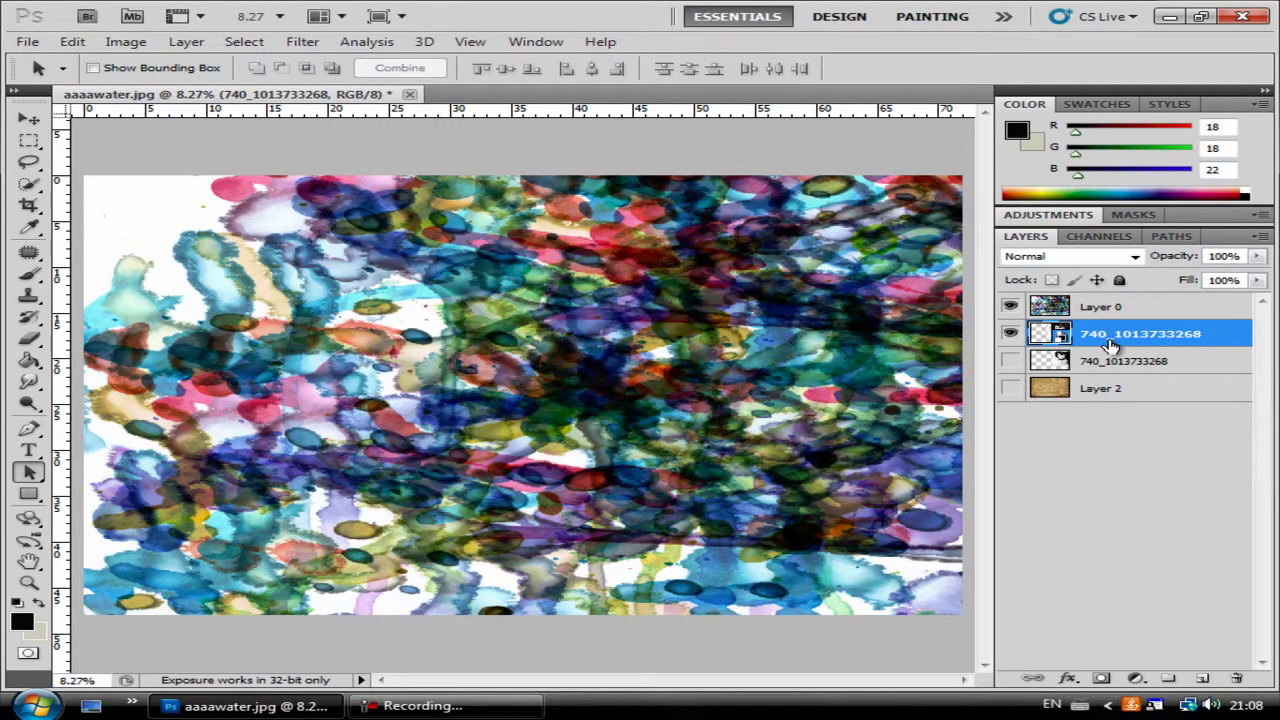
right_click(1110, 340)
click(1000, 393)
click(1009, 307)
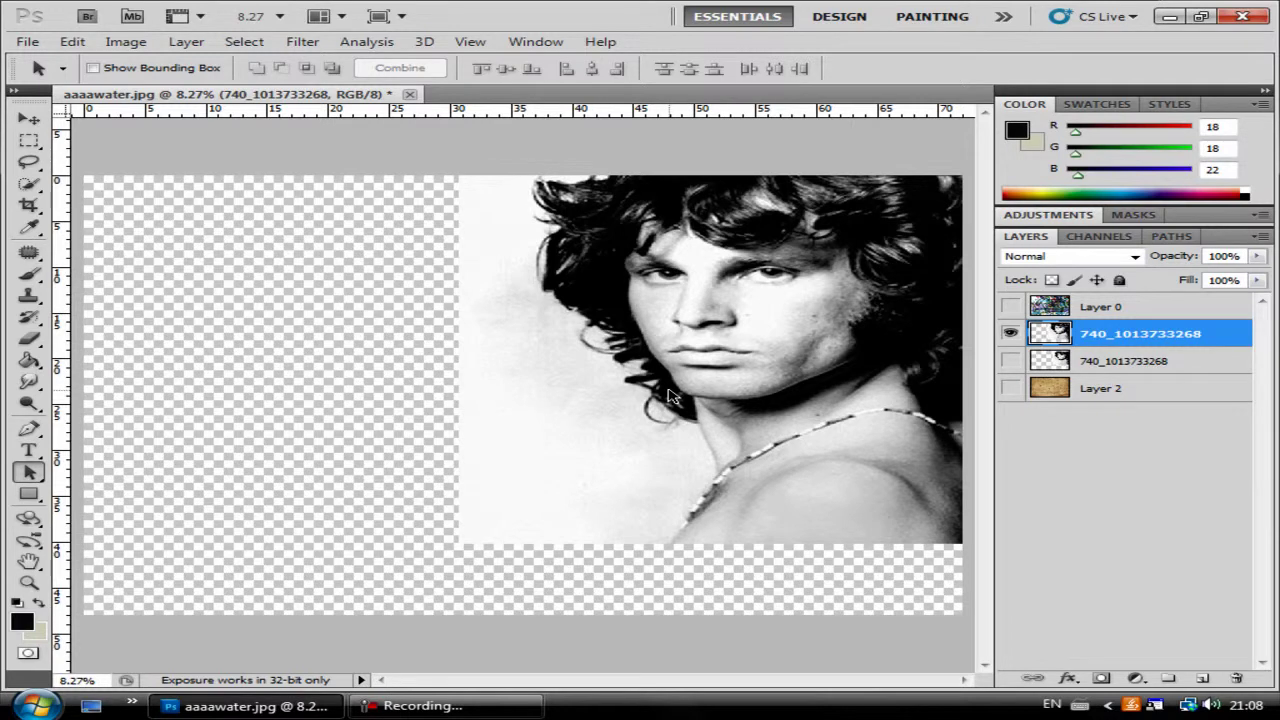
key(i)
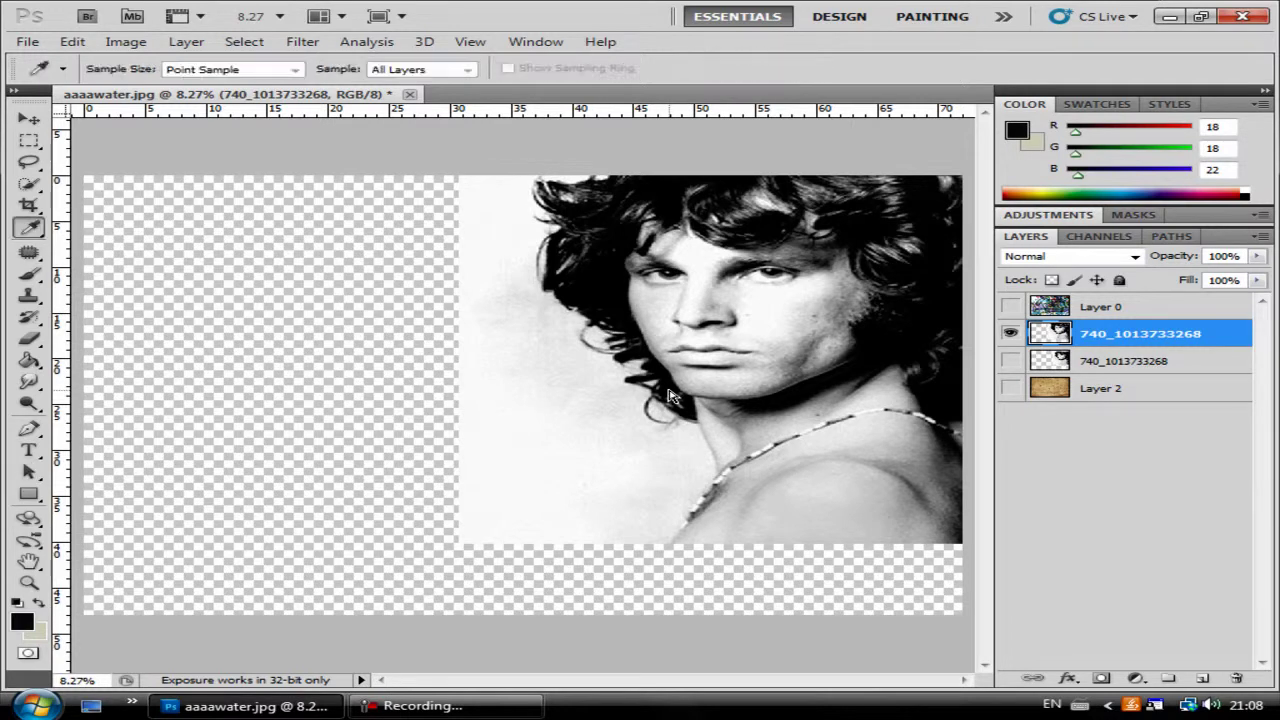
key(ctrl+u)
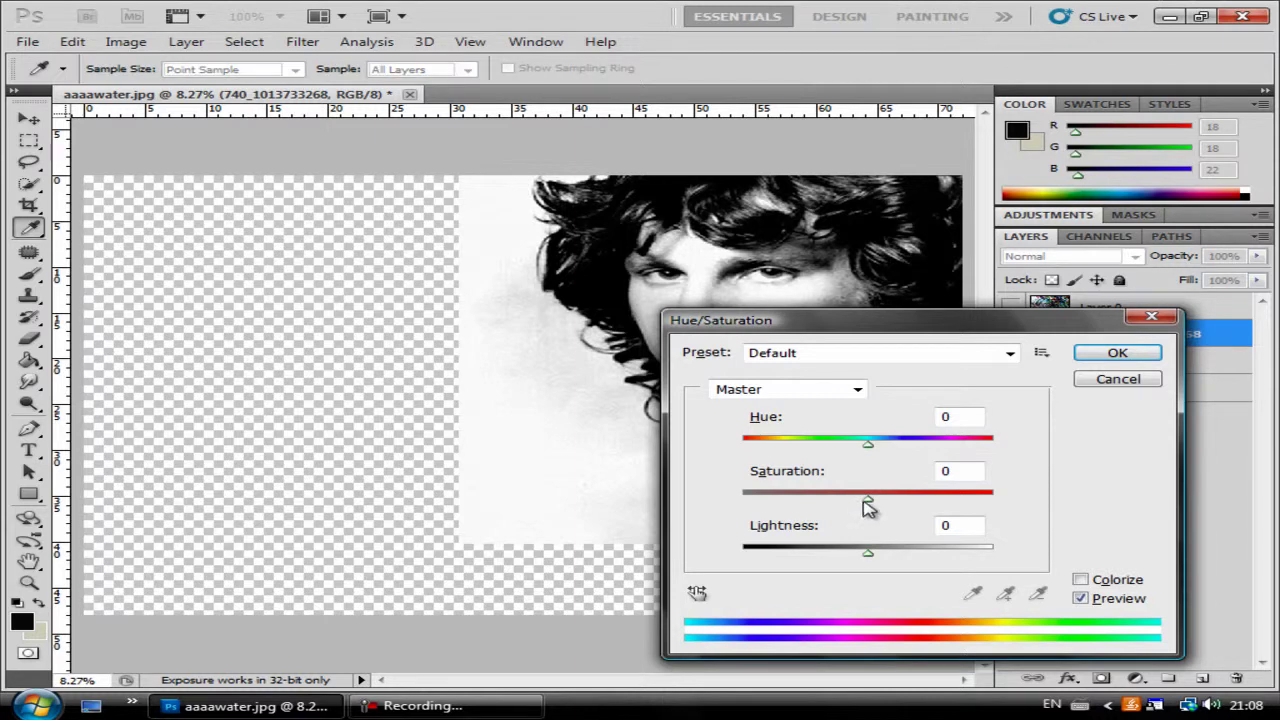
click(867, 499)
drag(667, 507, 838, 507)
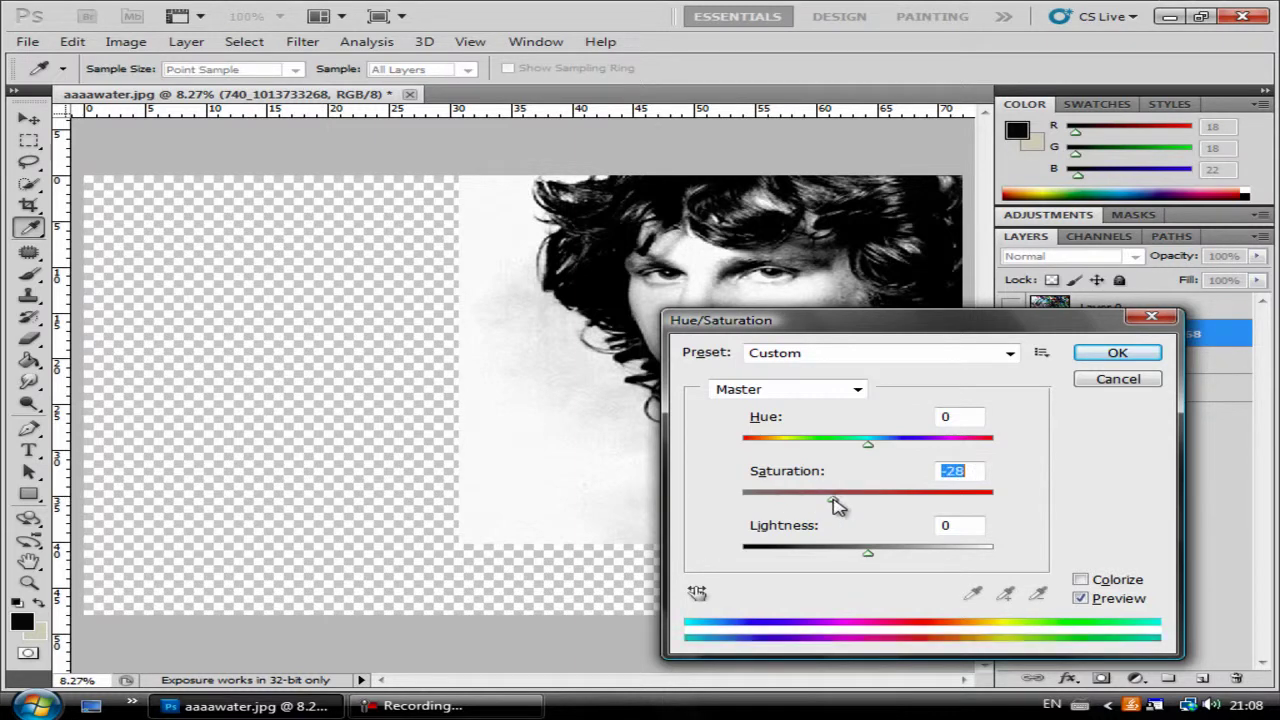
click(1115, 385)
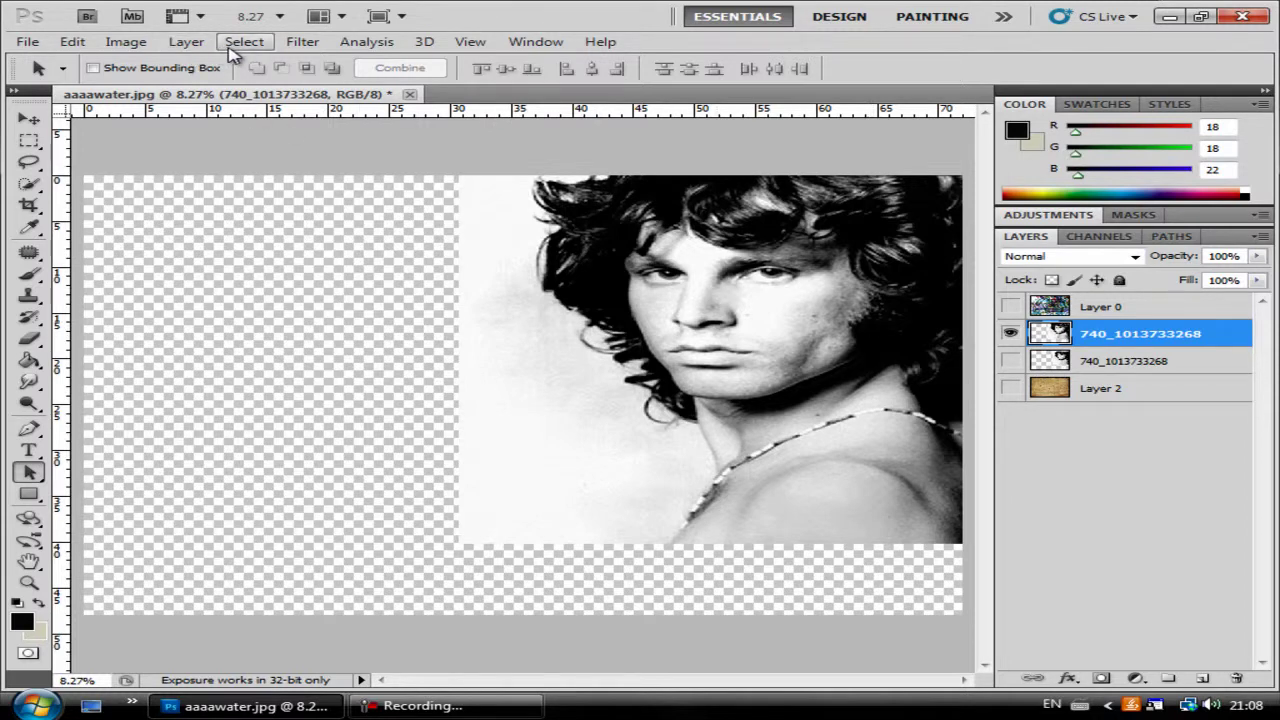
Step: Add a Threshold 1 adjustment layer set to level 111 above the portrait
click(186, 42)
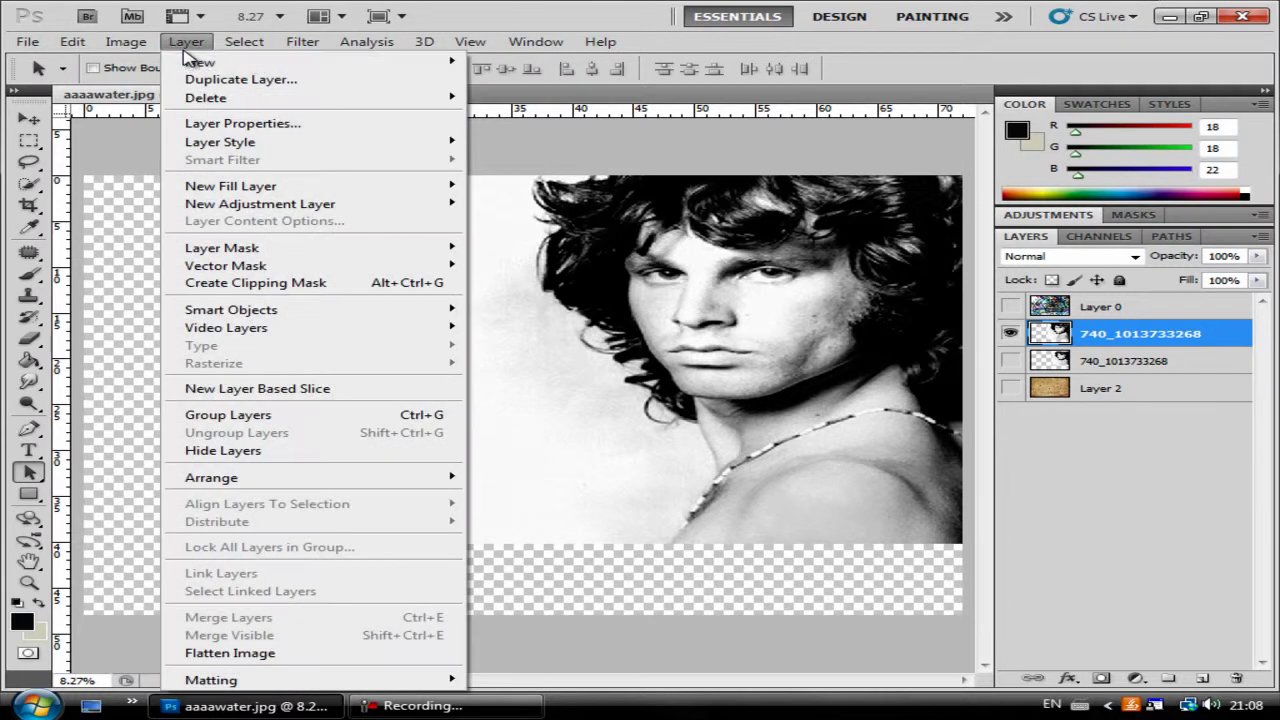
mouse_move(270, 205)
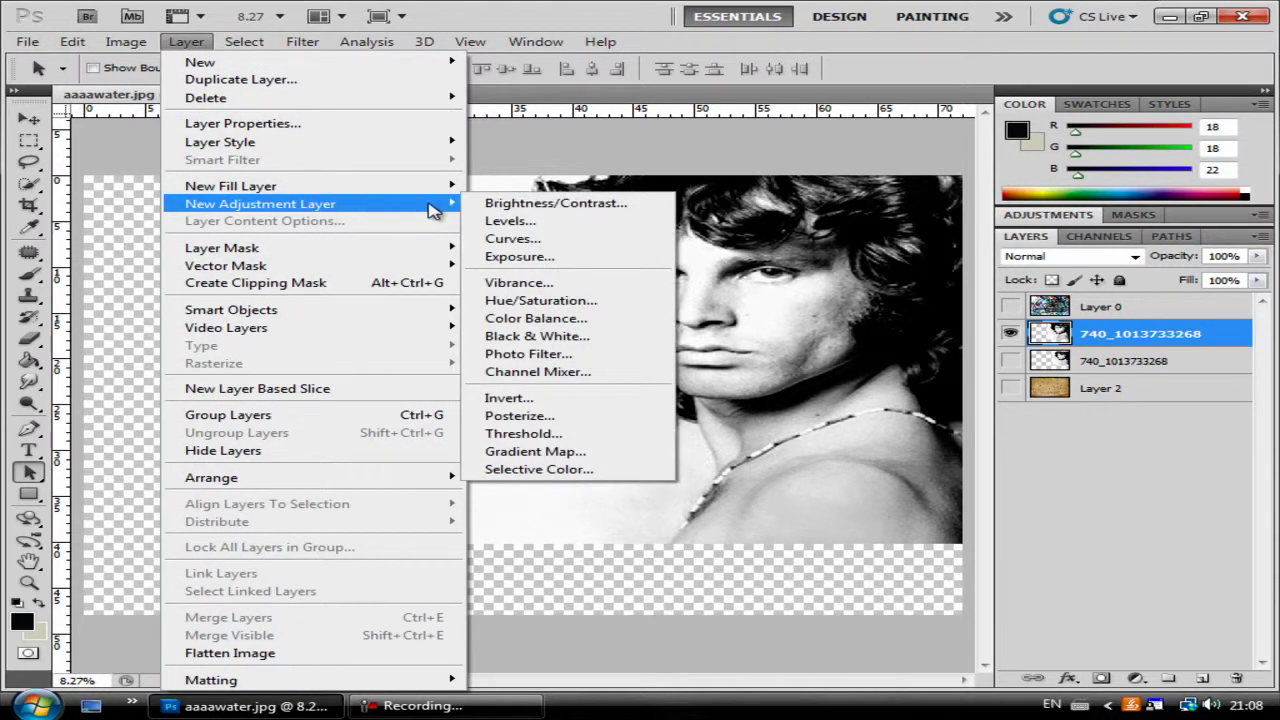
click(523, 433)
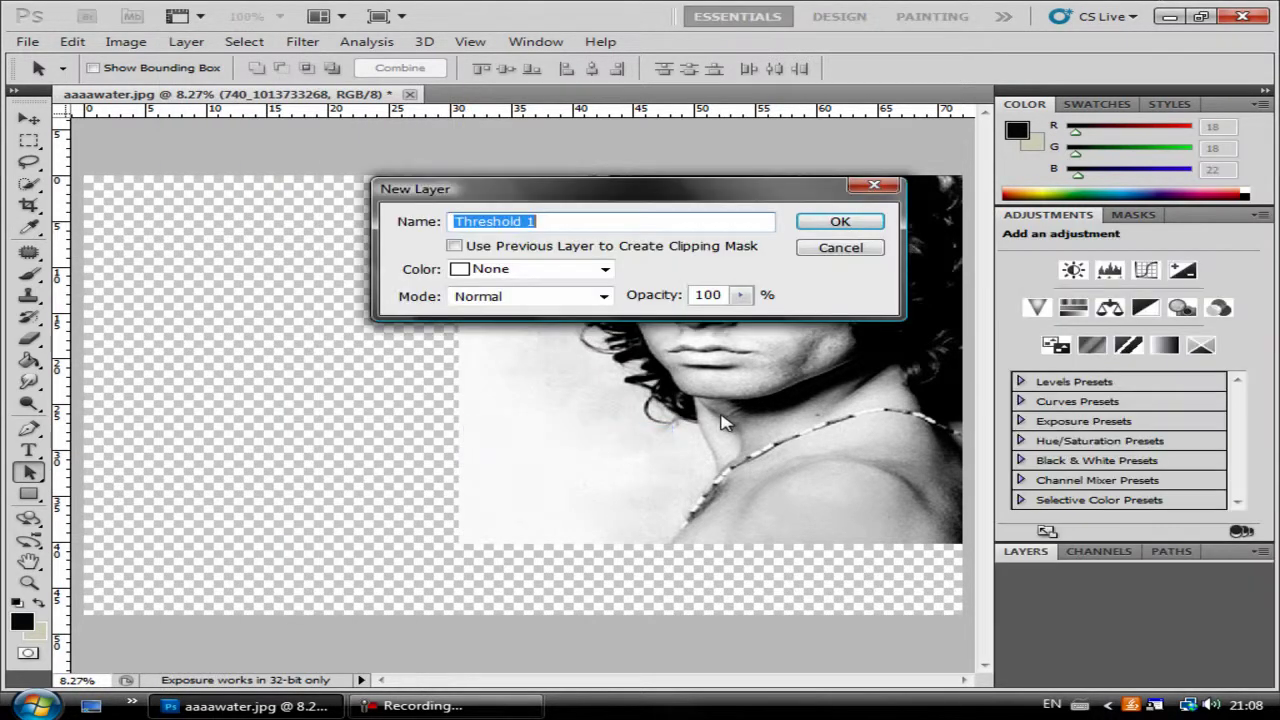
click(829, 221)
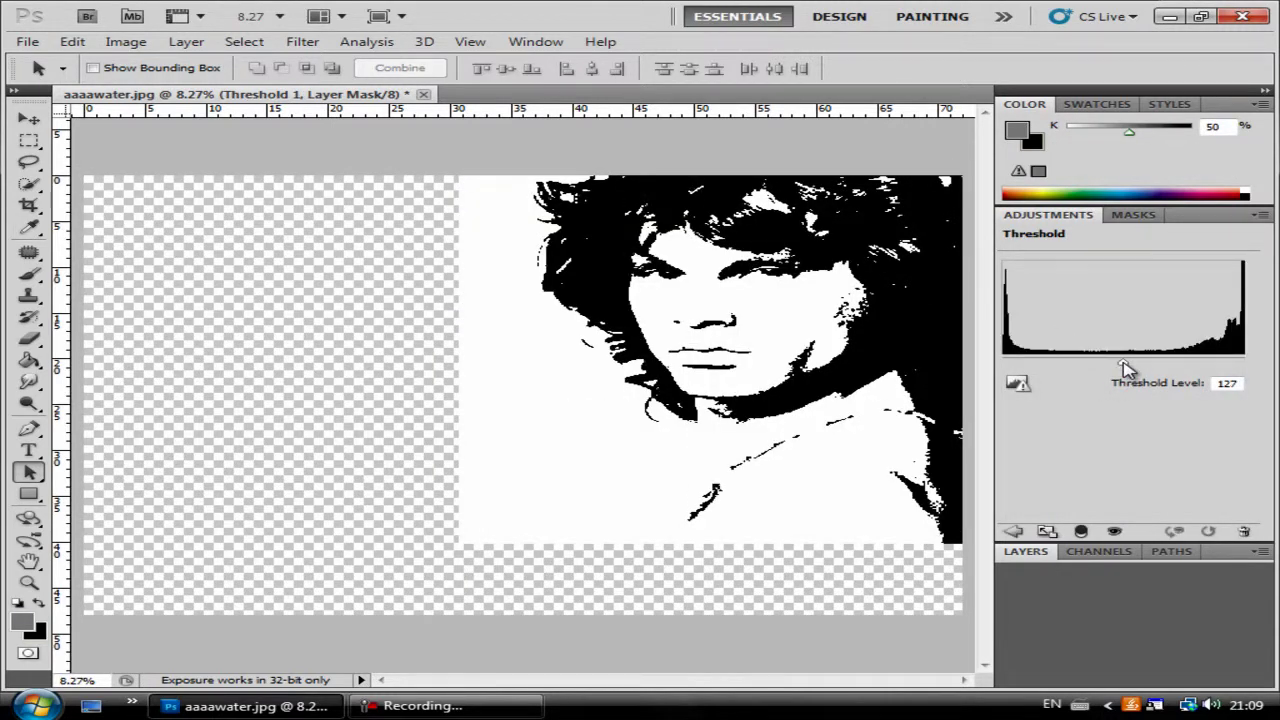
mouse_move(1125, 368)
mouse_down()
mouse_move(1200, 369)
mouse_move(1107, 364)
mouse_up()
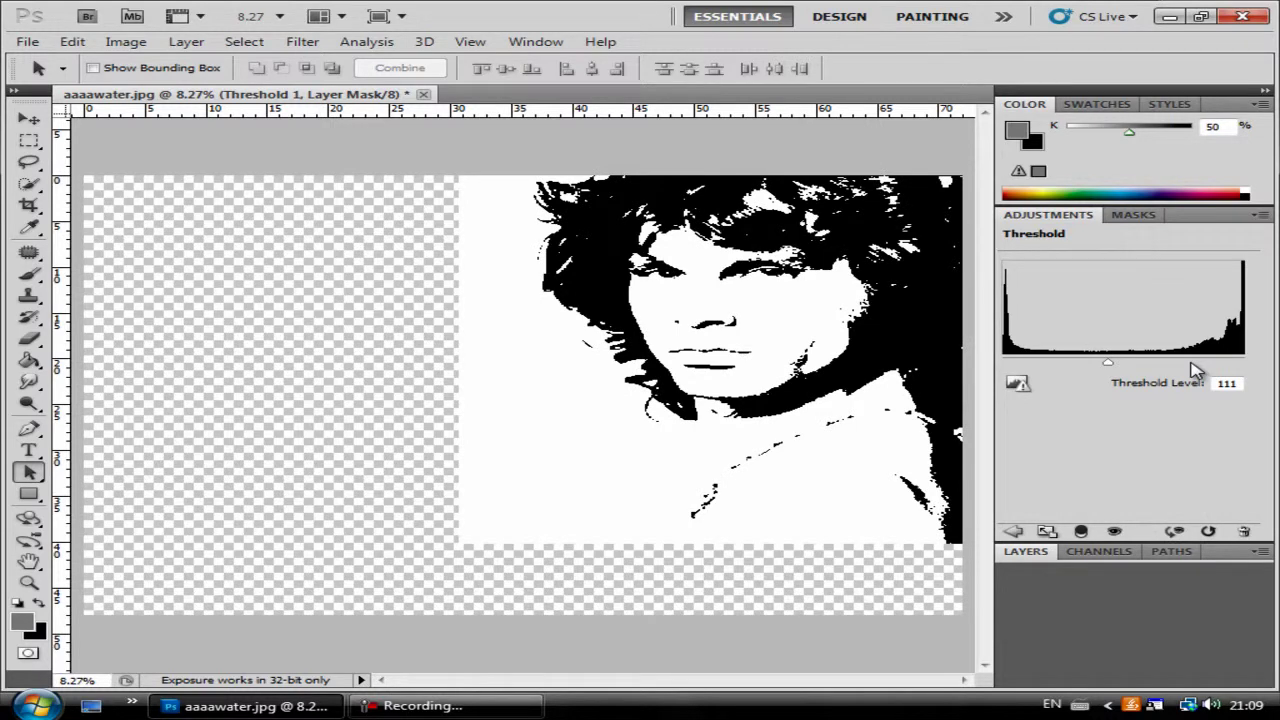
click(1092, 553)
click(1027, 553)
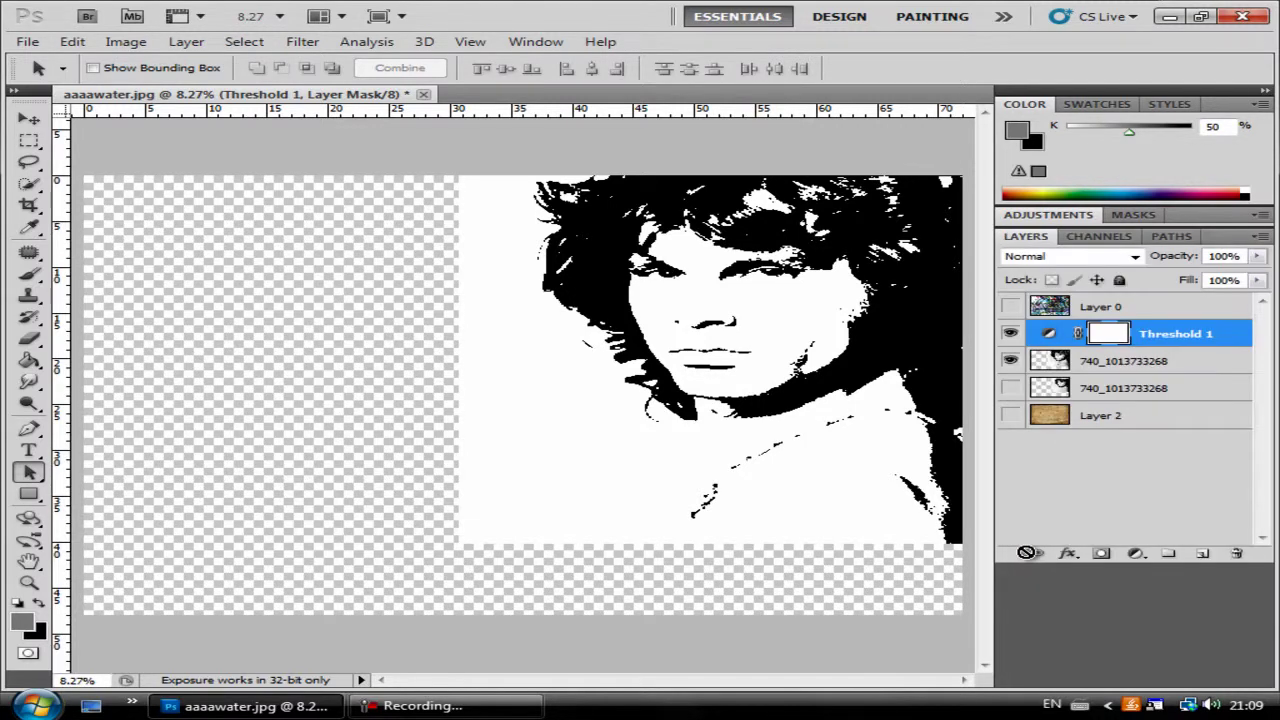
shift+click(1141, 361)
right_click(1141, 361)
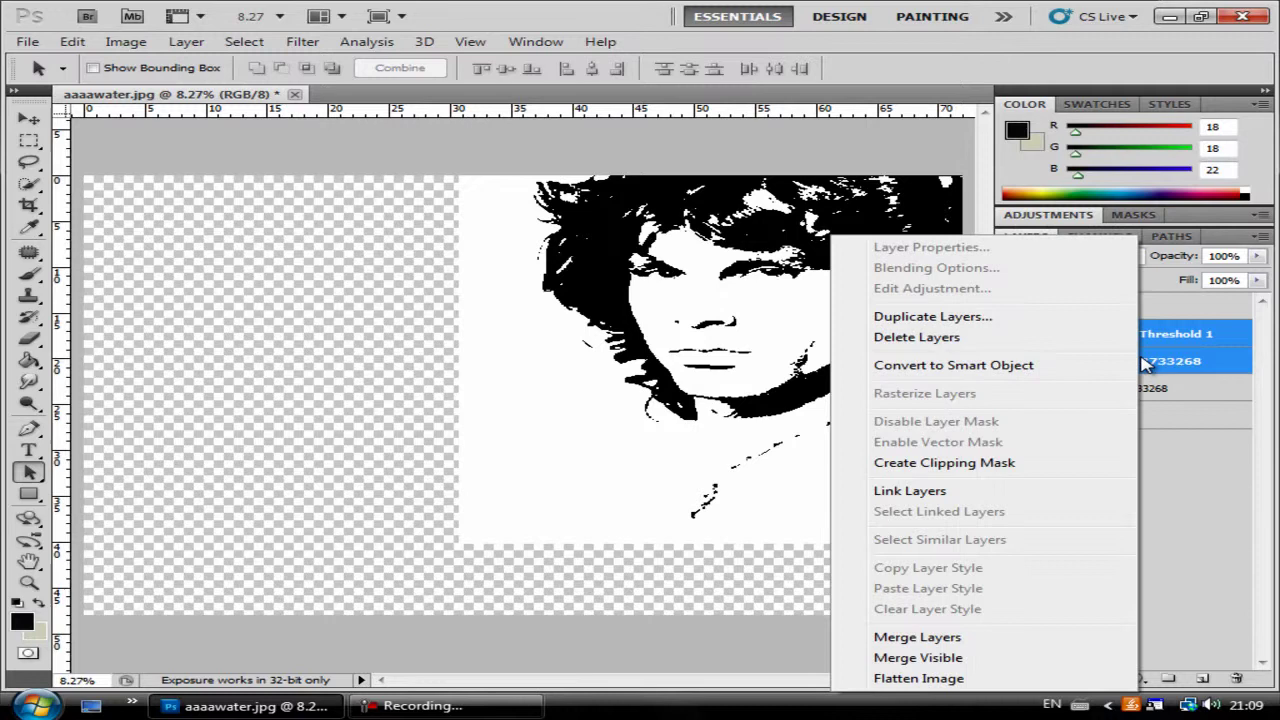
click(930, 634)
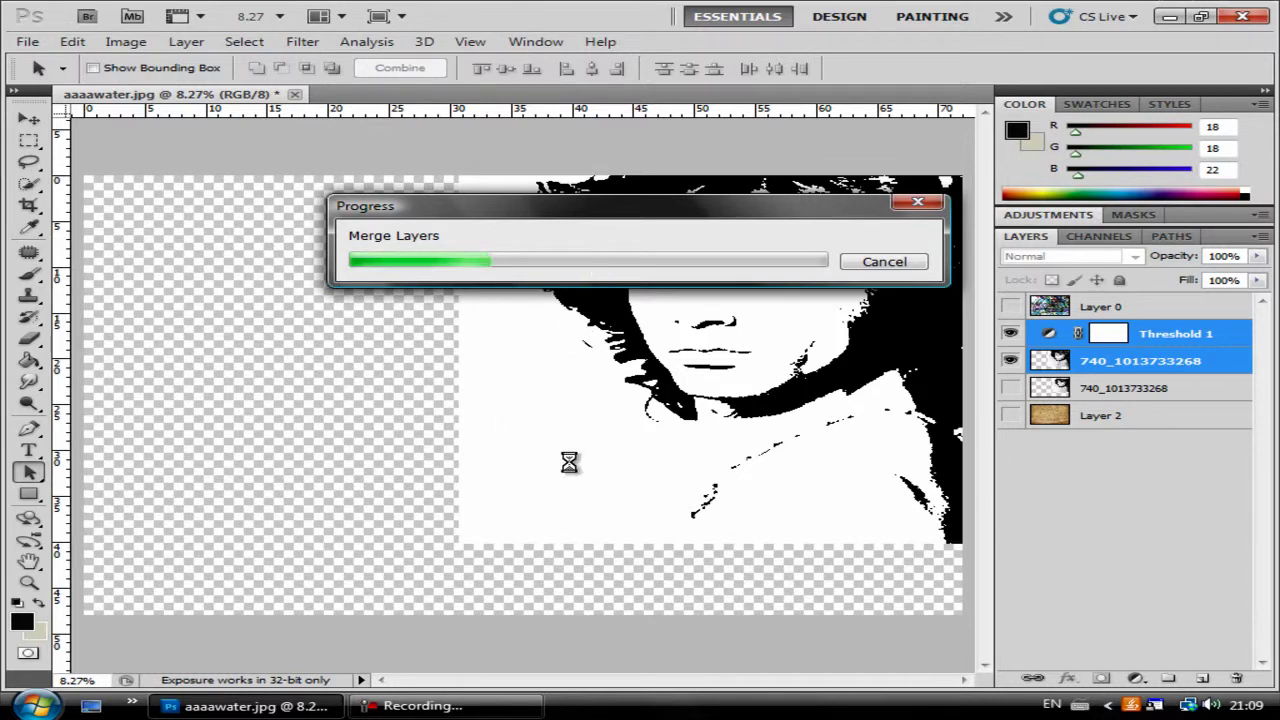
click(450, 706)
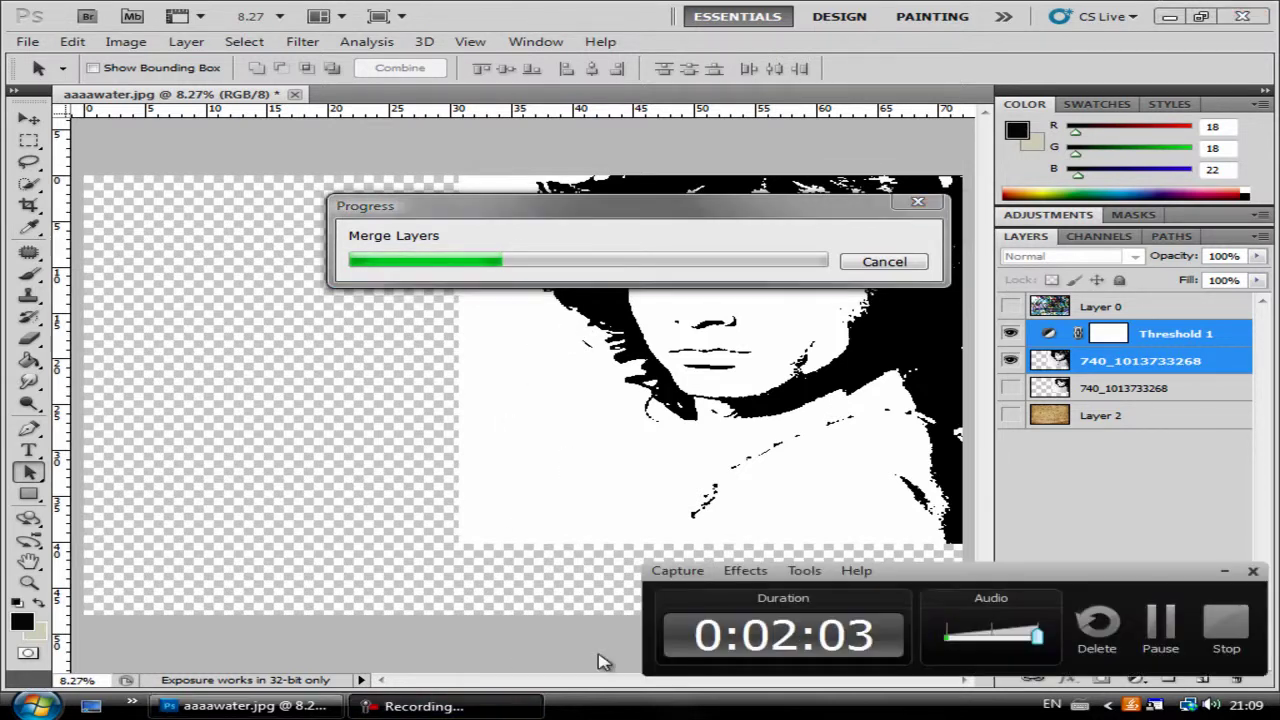
click(1158, 628)
key(F9)
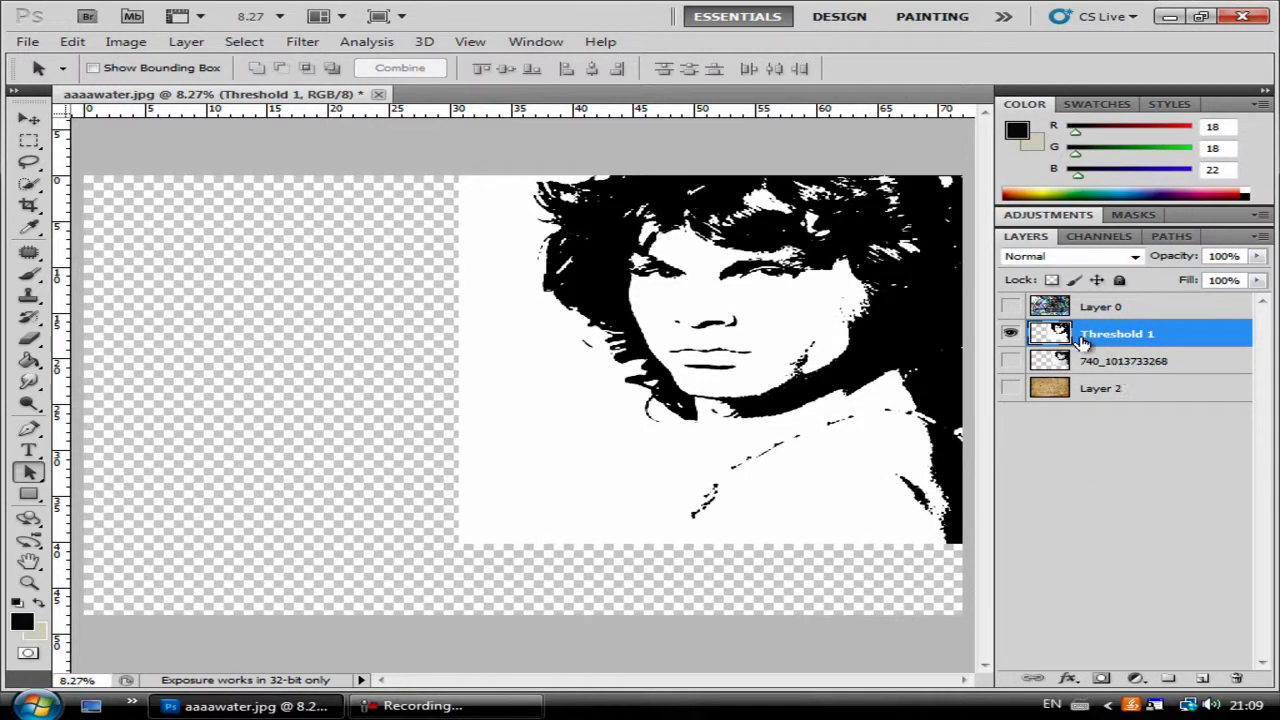
Step: Select all and copy the thresholded portrait, then hide Threshold 1 and show Layer 0
click(32, 143)
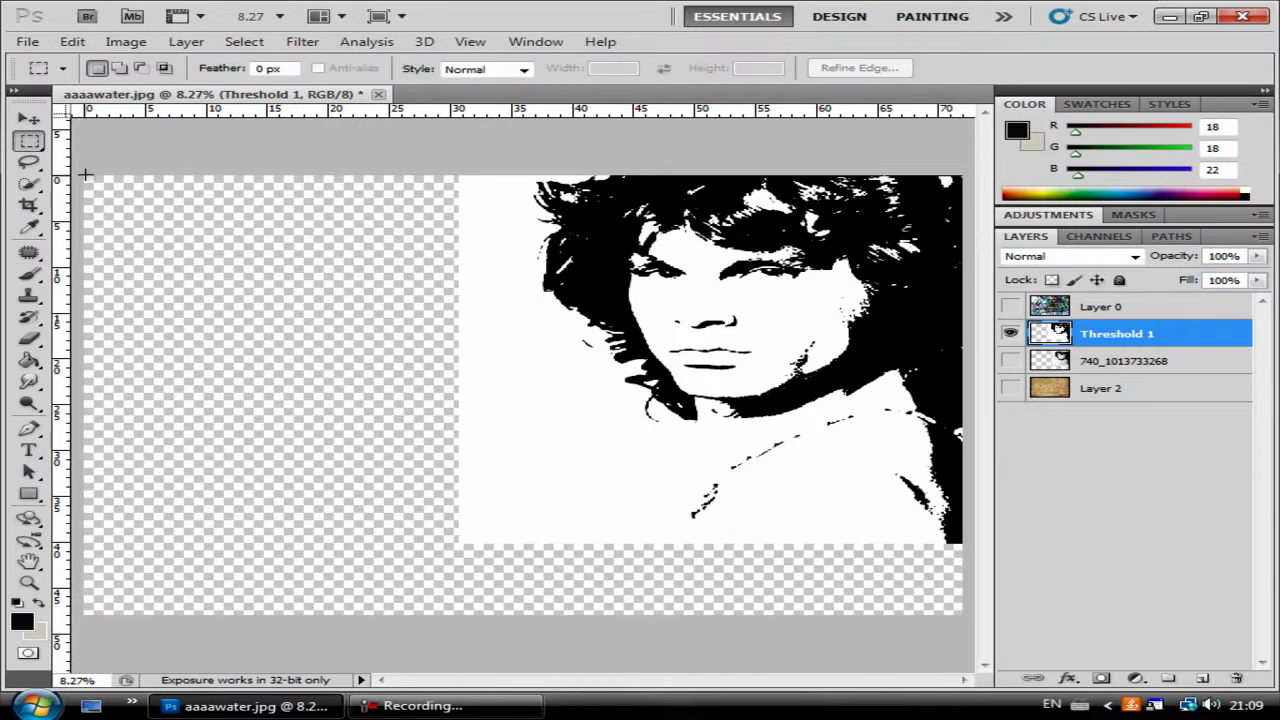
key(ctrl+a)
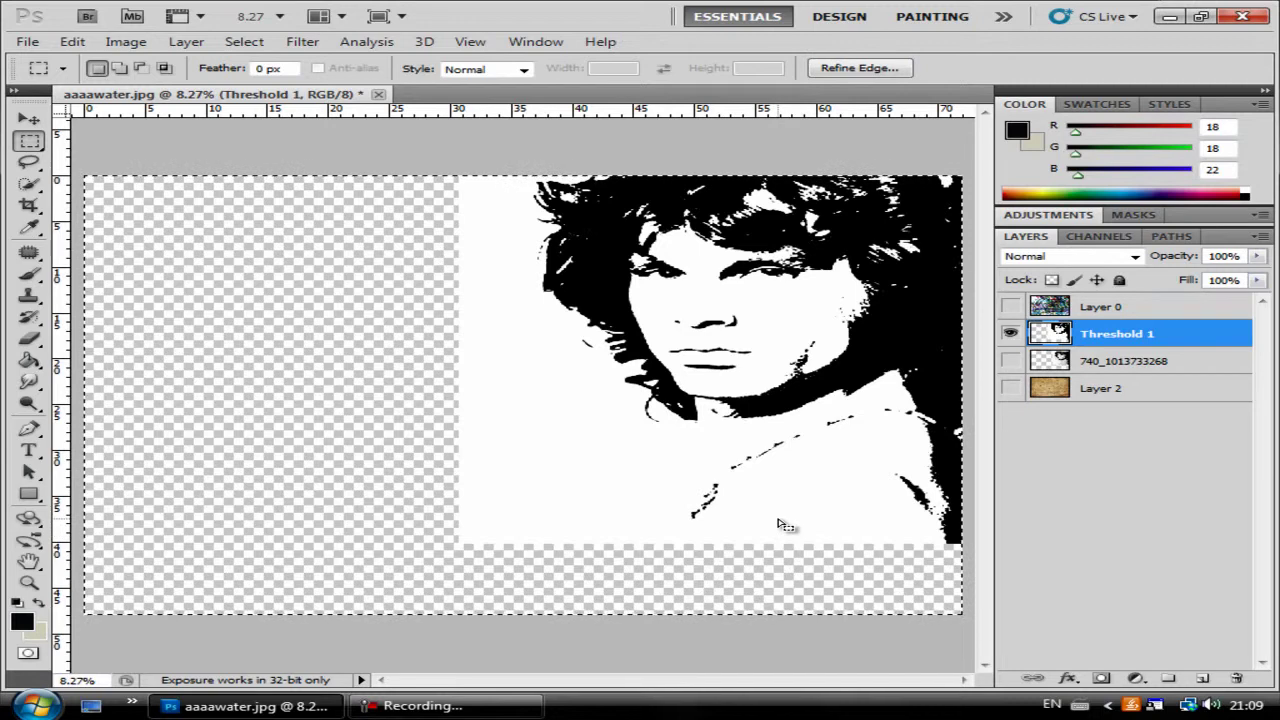
key(ctrl+c)
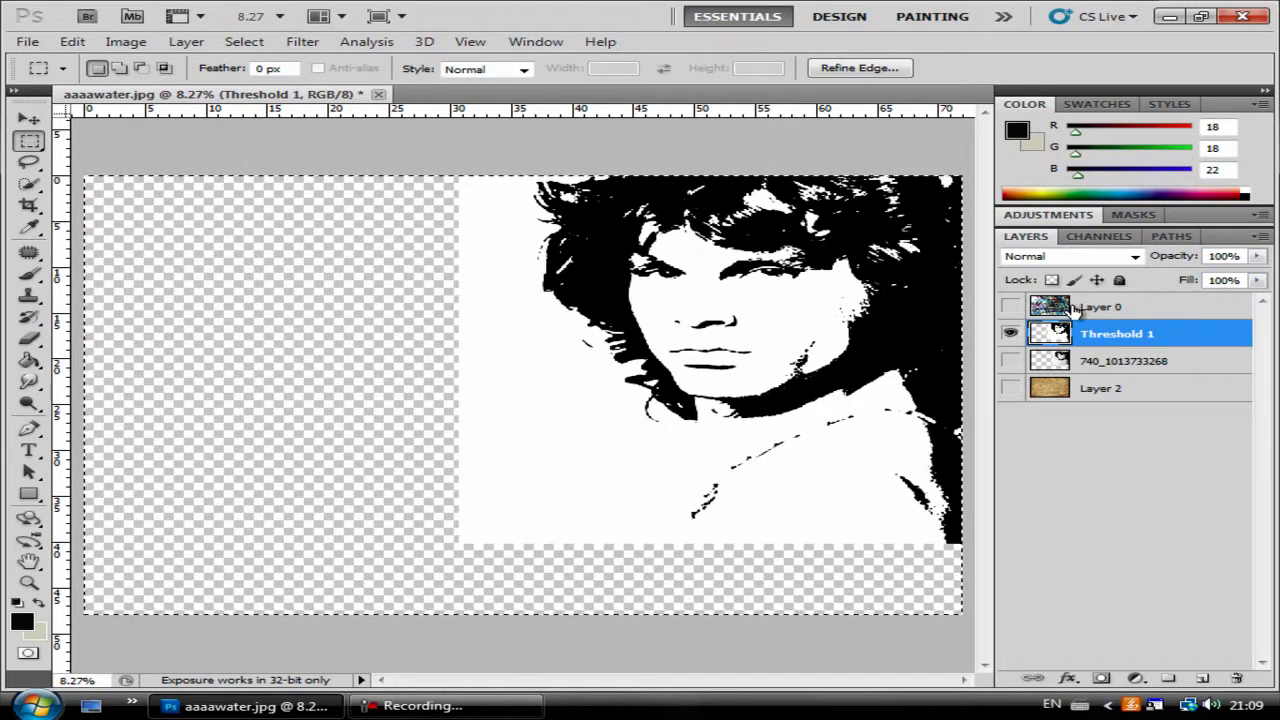
click(1012, 323)
click(1012, 308)
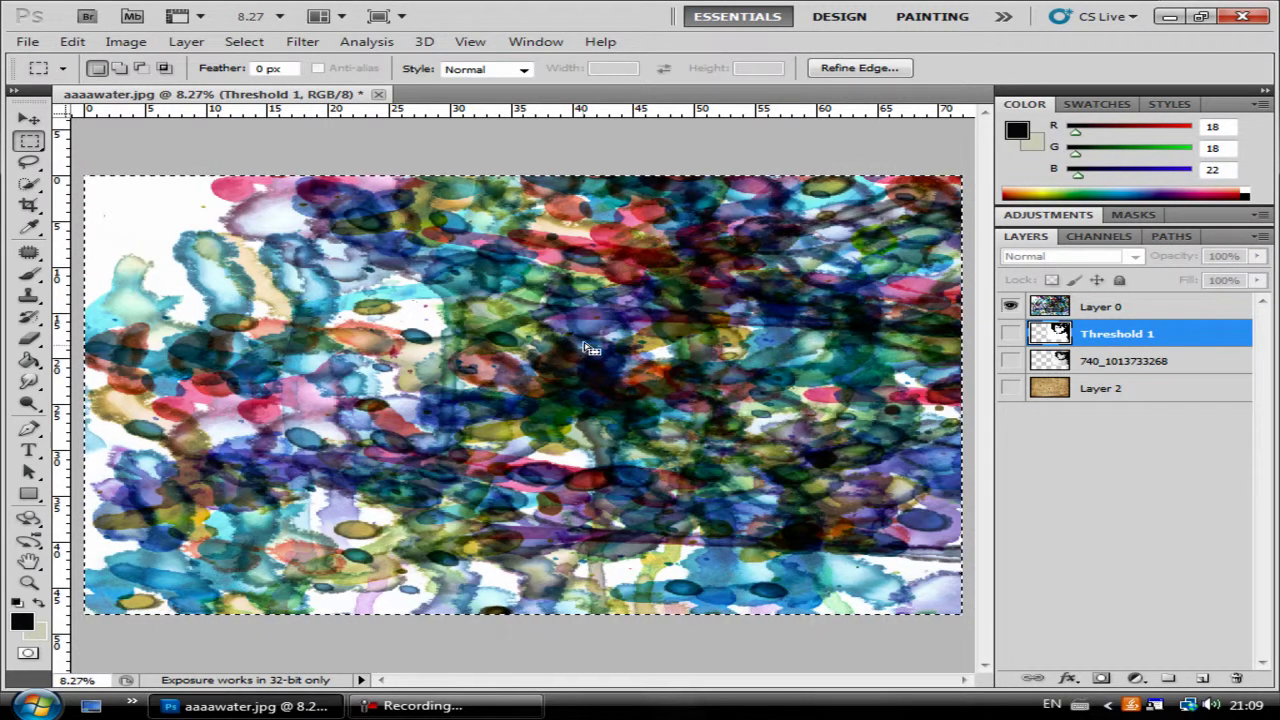
Step: Add a layer mask to the watercolour Layer 0 and view the mask on its own
click(1078, 309)
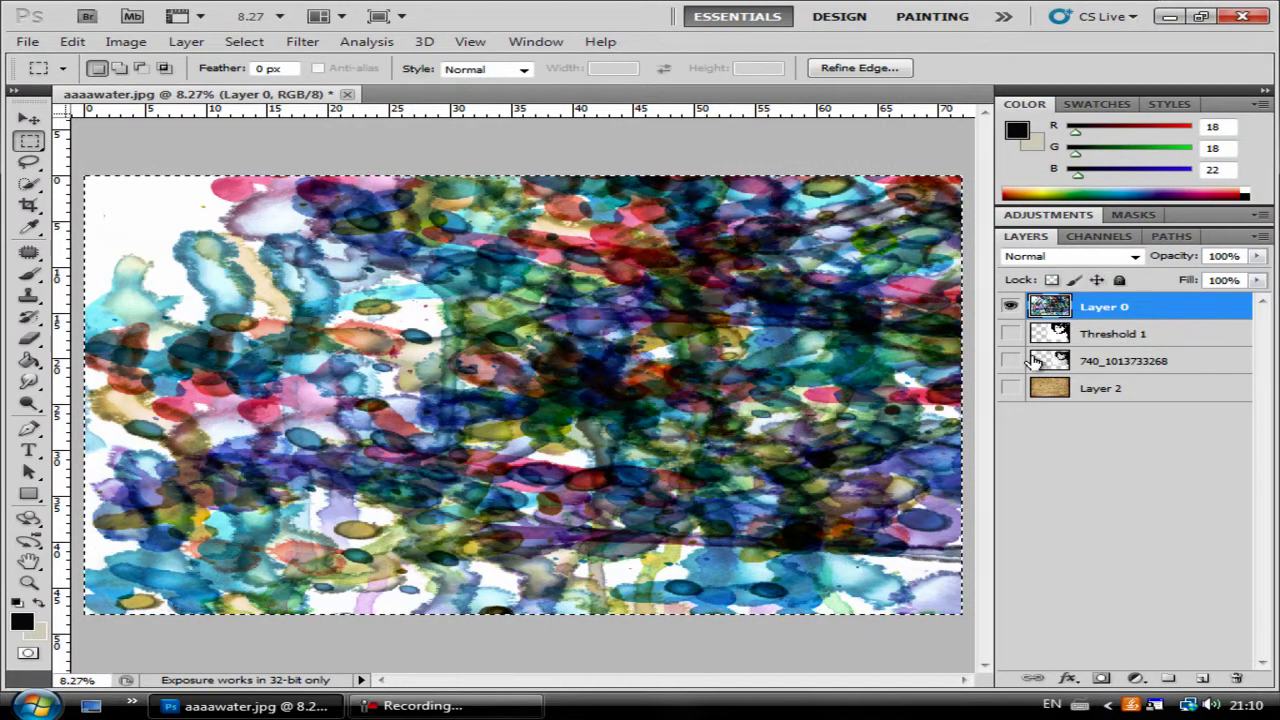
click(1101, 680)
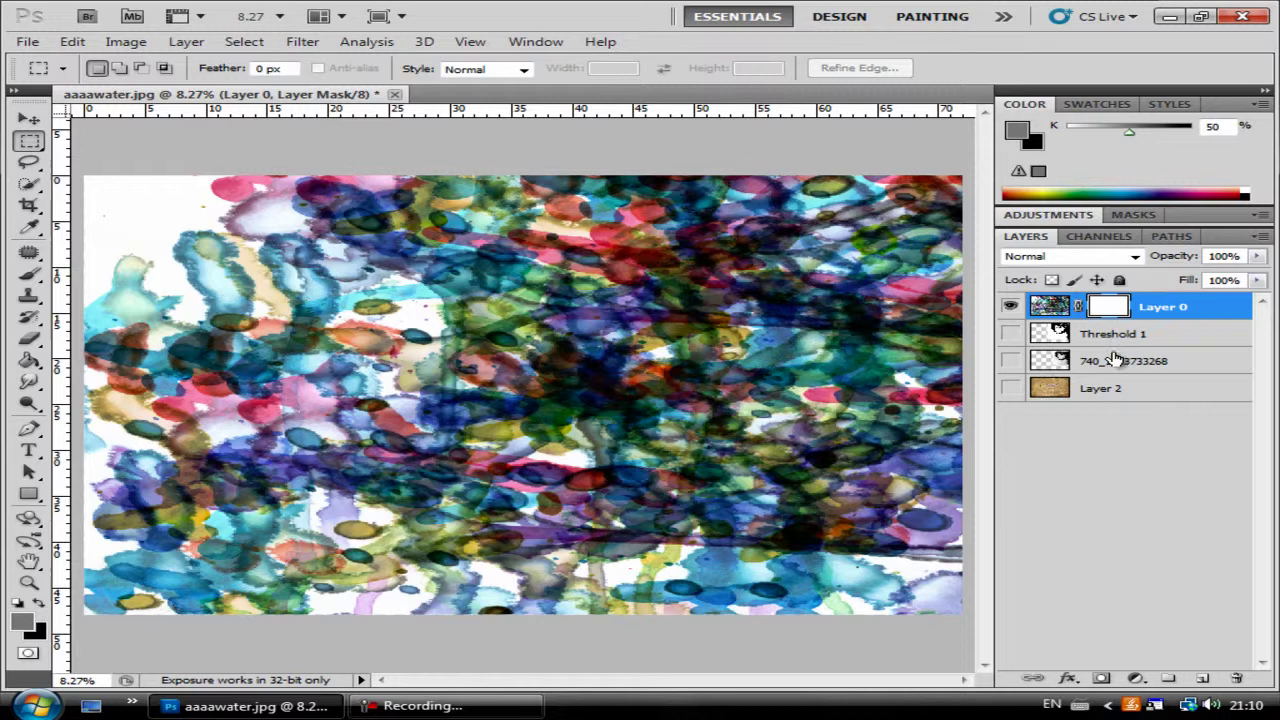
alt+click(1108, 310)
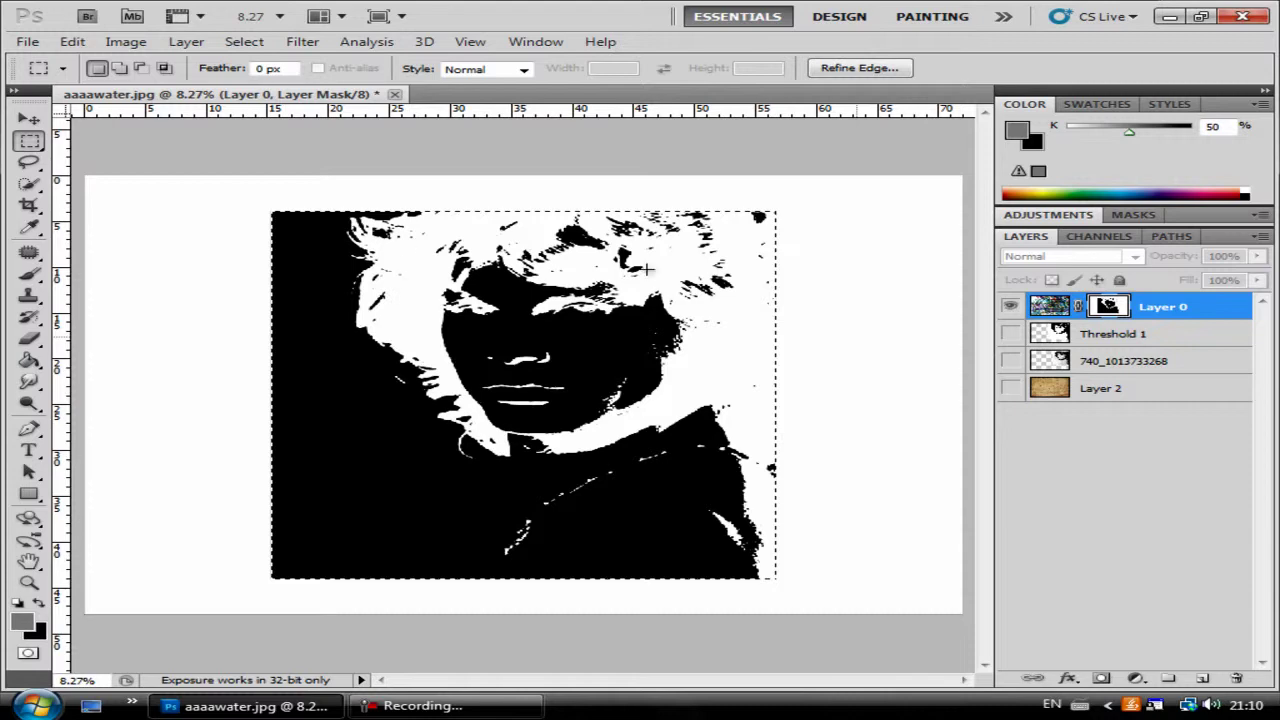
Step: Back on Layer 0's image, invert the selection to cover everything outside the portrait
click(1050, 308)
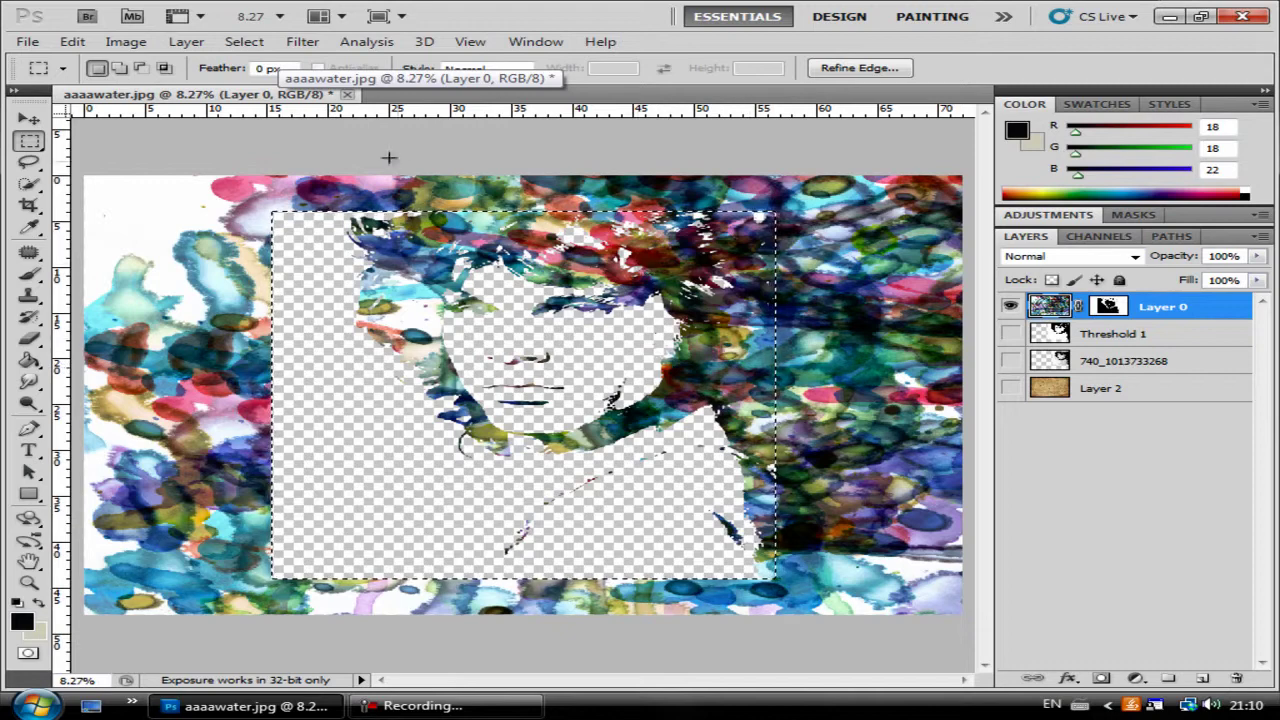
click(244, 41)
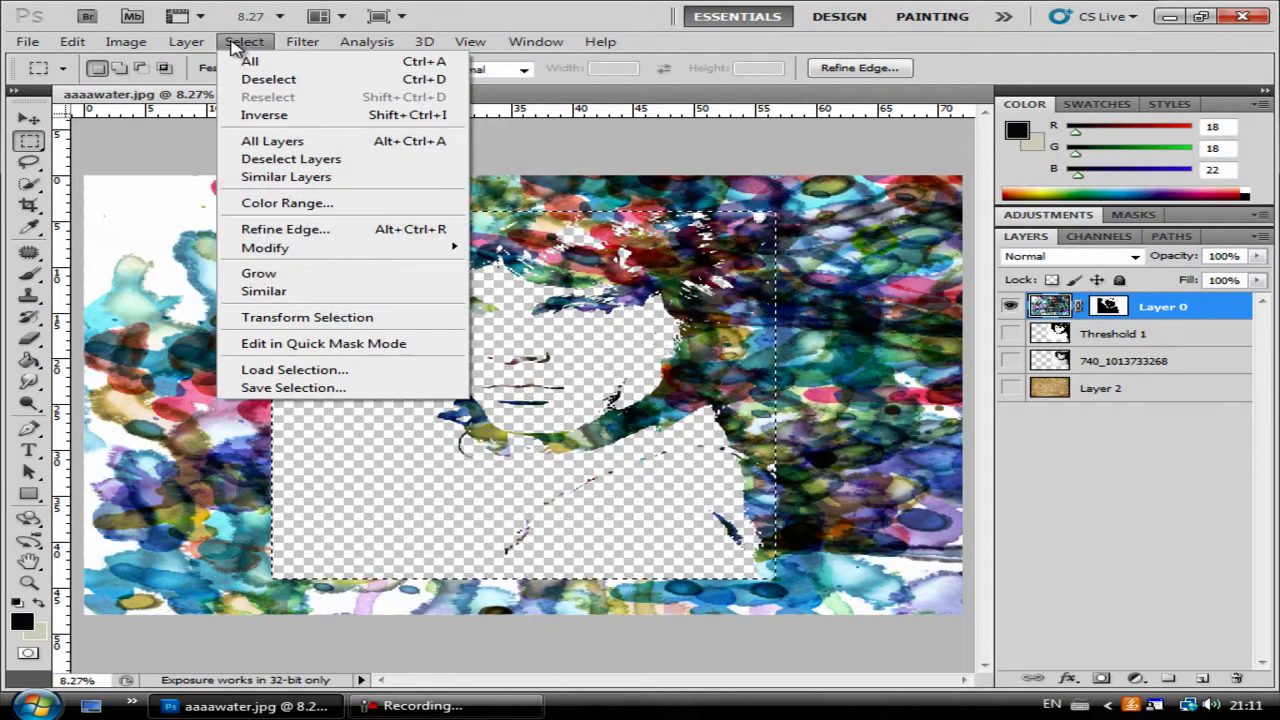
click(265, 116)
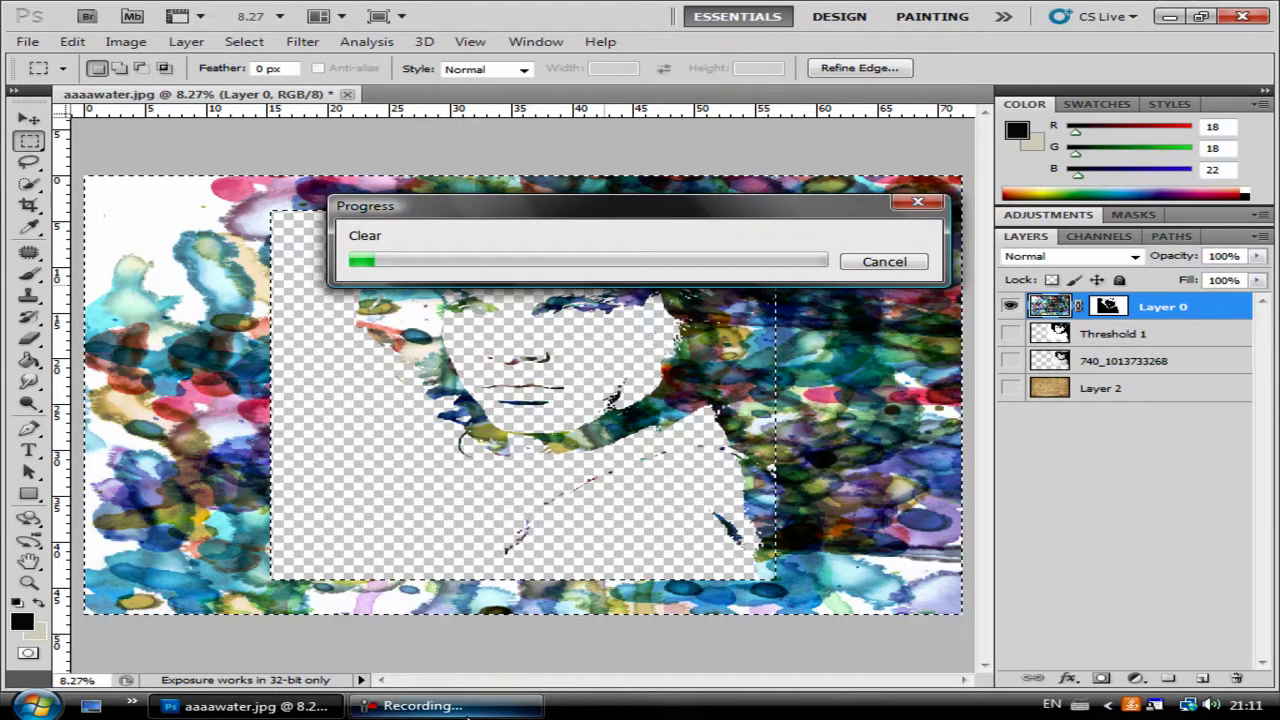
click(450, 705)
click(1160, 650)
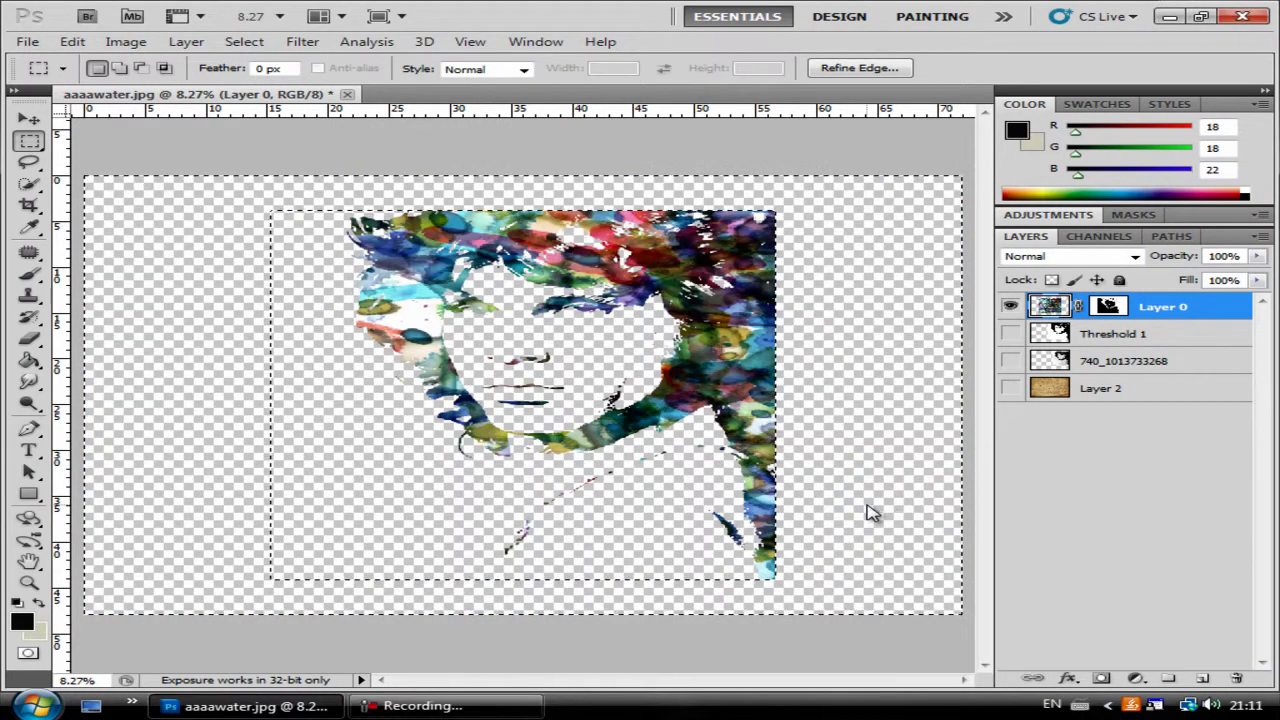
Step: Deselect, then move Layer 0's portrait up and right against the canvas edge and apply the transform
click(244, 41)
click(268, 82)
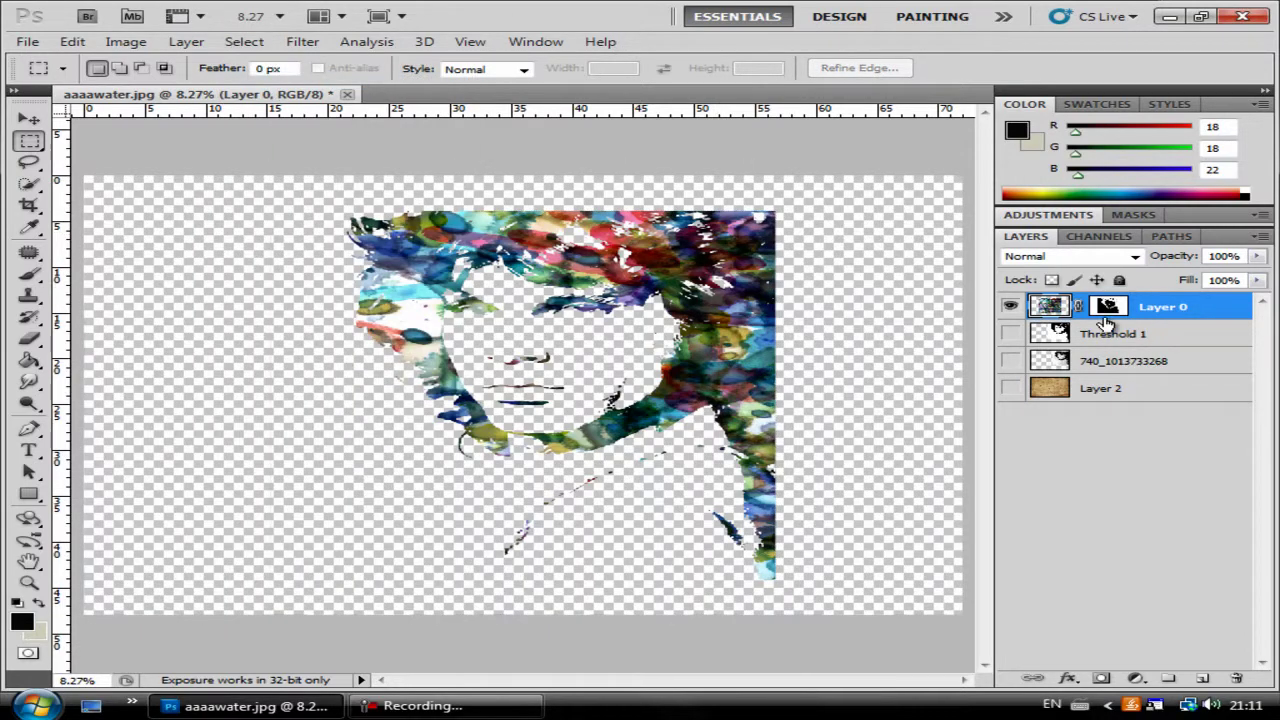
key(ctrl+t)
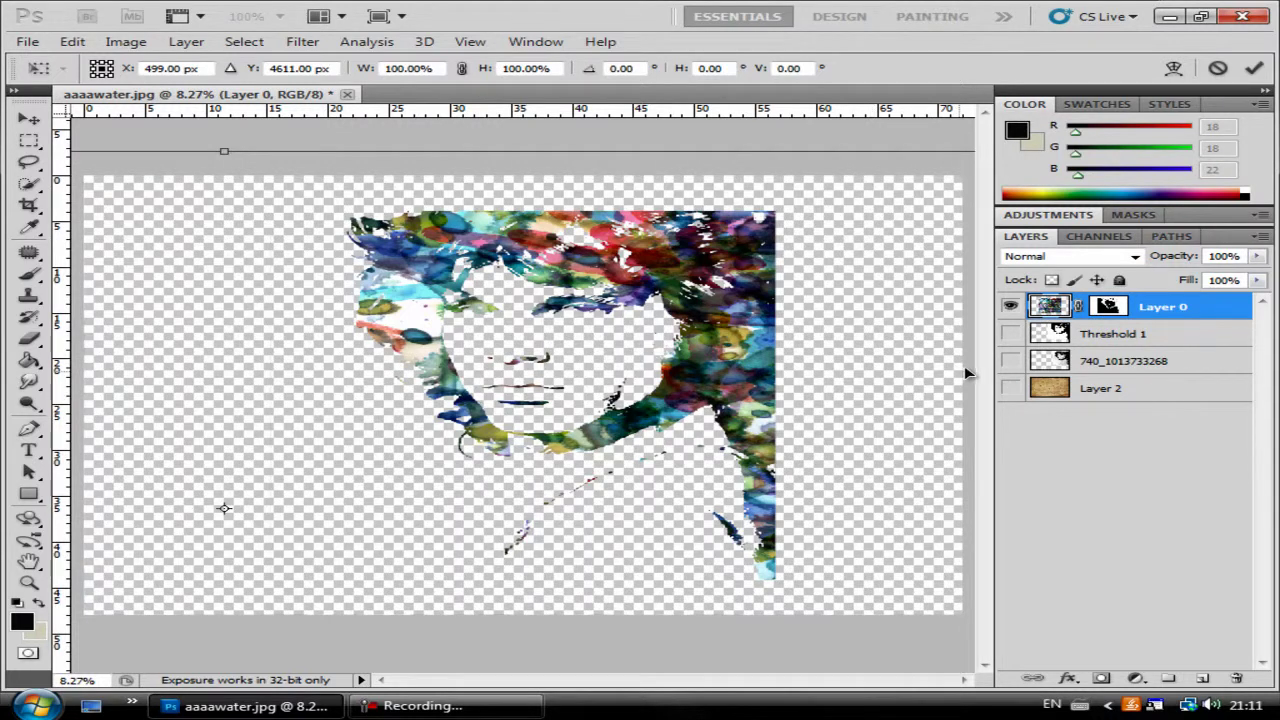
drag(965, 365, 1057, 360)
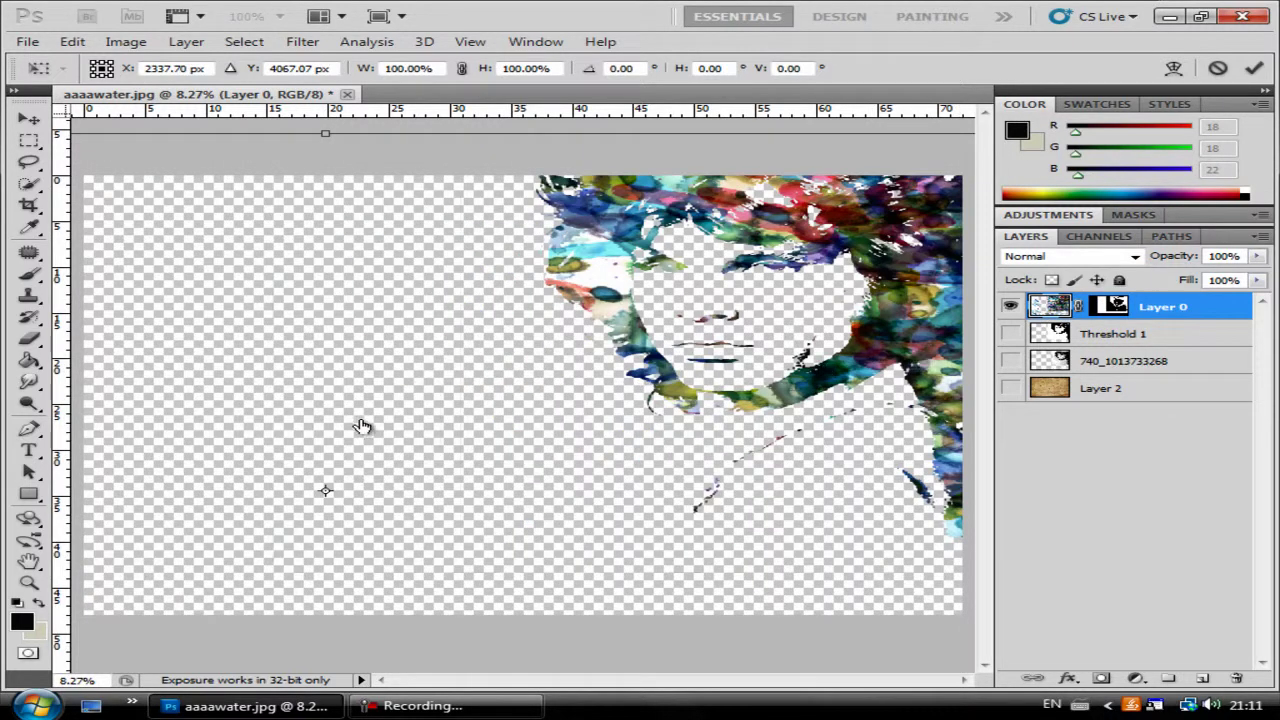
click(32, 473)
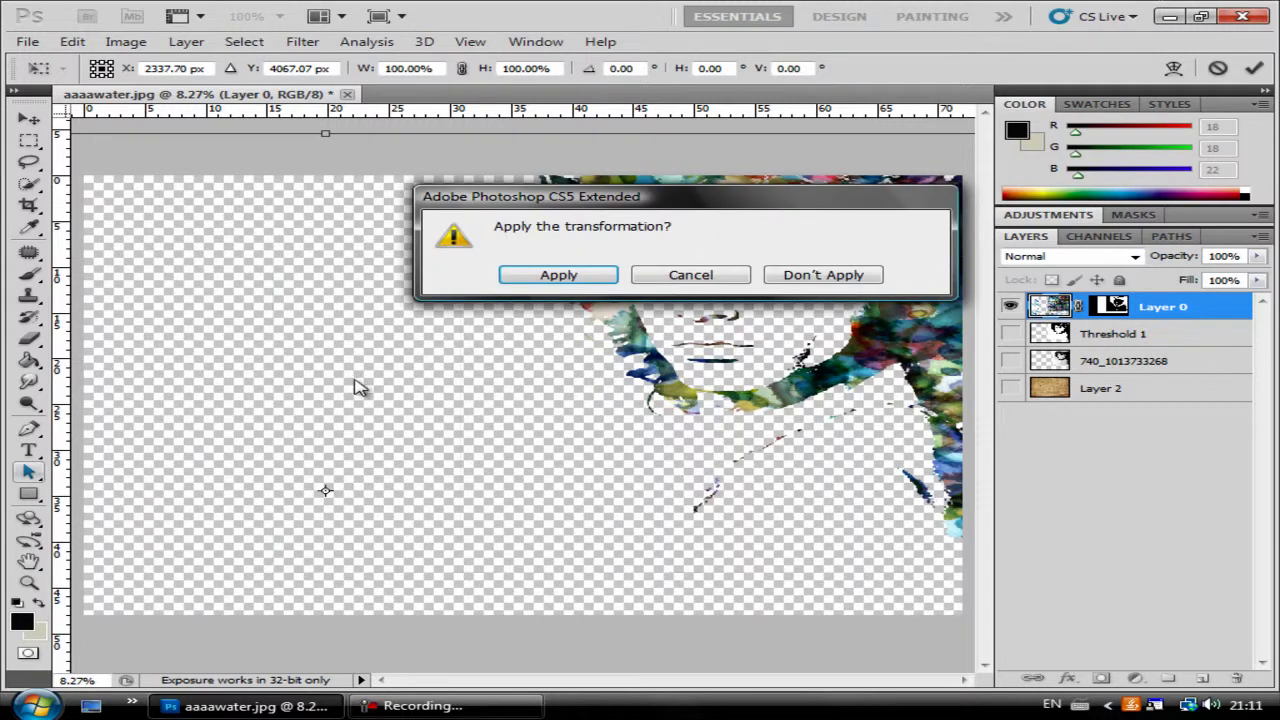
click(548, 272)
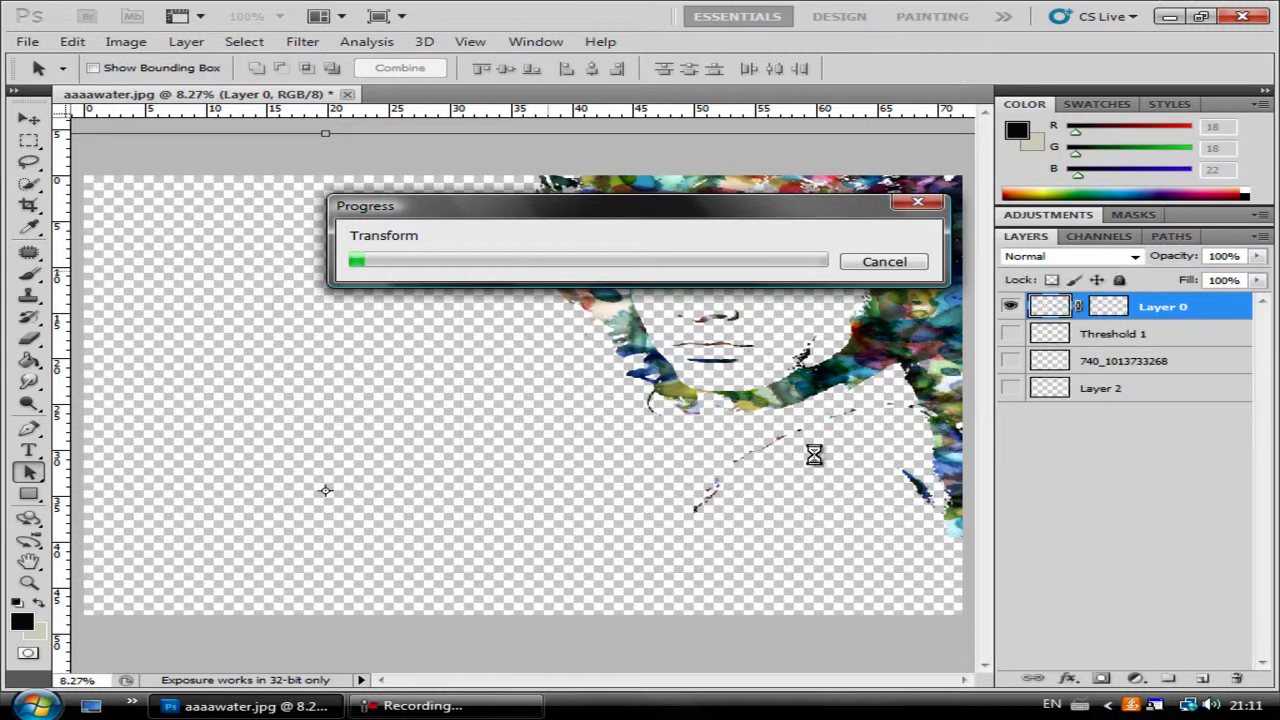
click(440, 706)
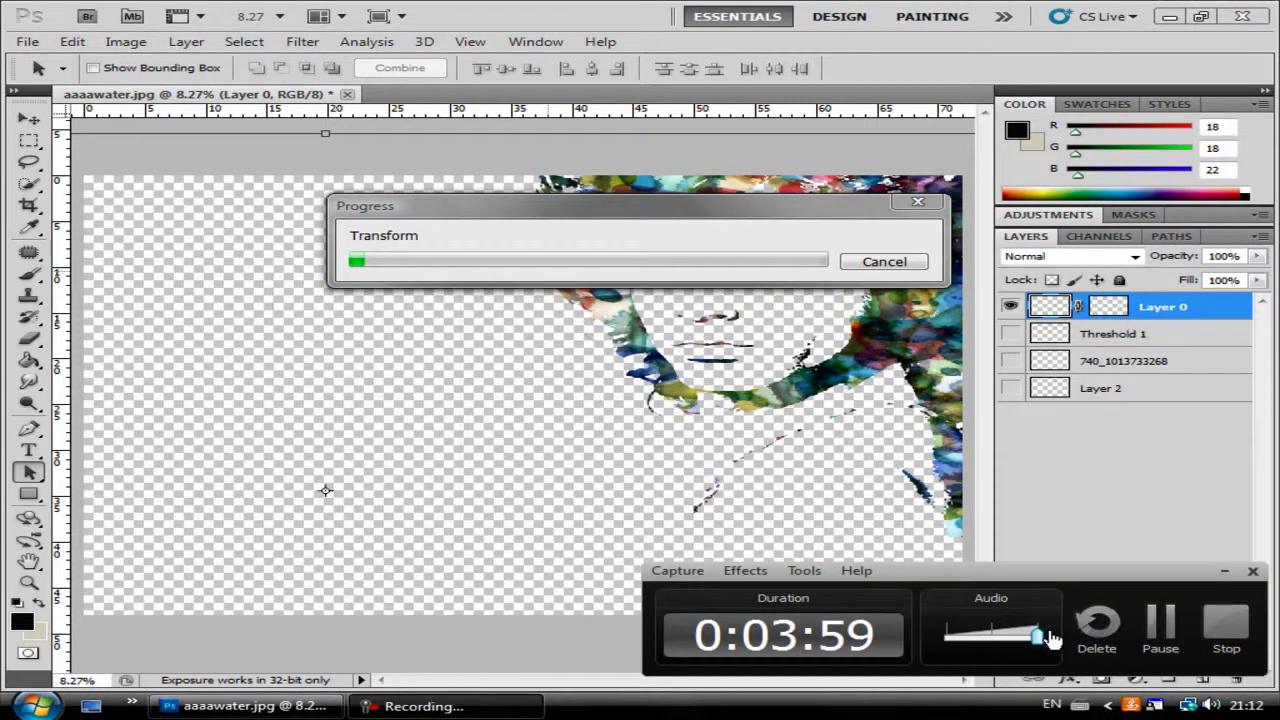
click(1160, 628)
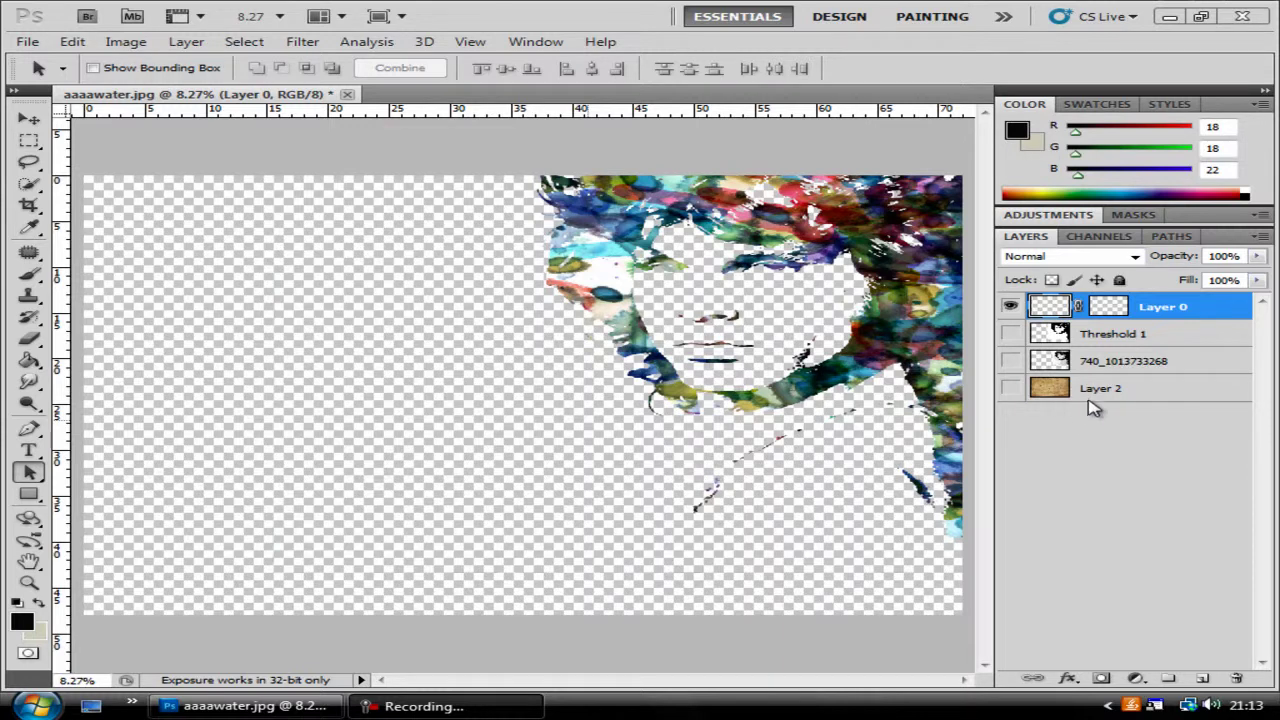
Step: Make the Layer 2 paper texture visible, then reselect Layer 0
click(1026, 396)
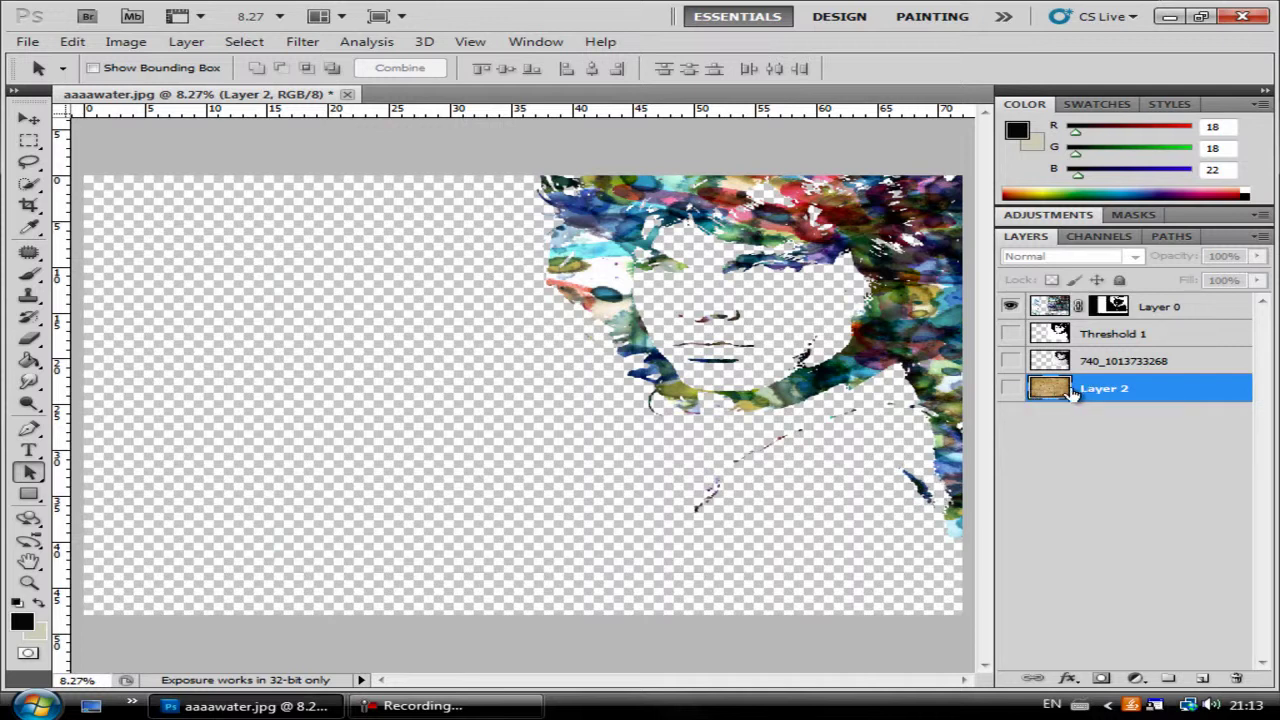
click(1011, 389)
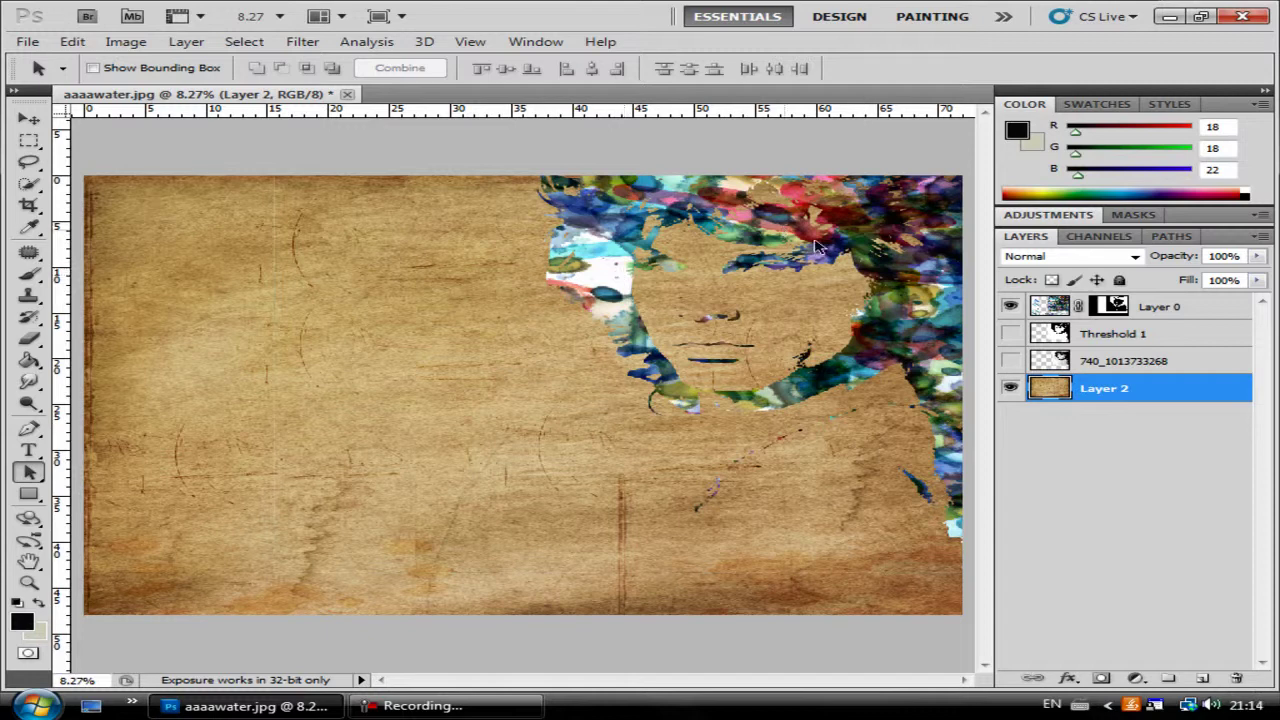
click(1060, 314)
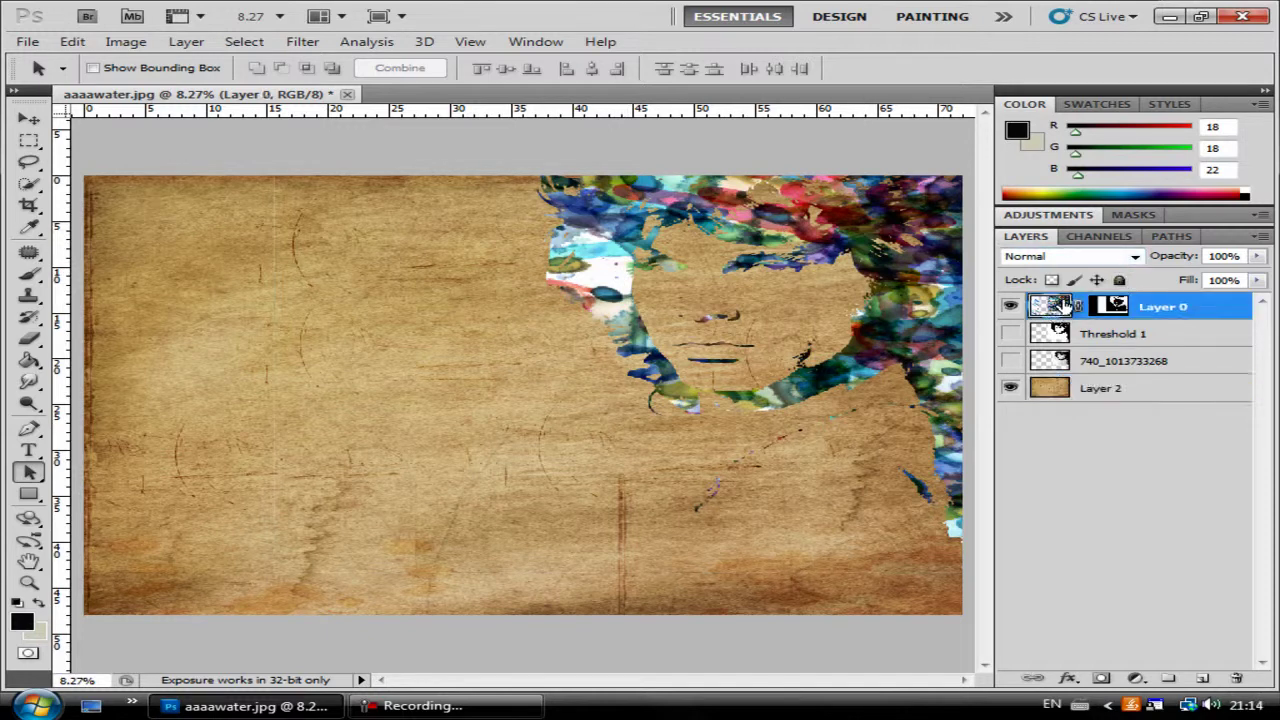
Step: Set Layer 0's blend mode to Multiply so the paper texture shows through the portrait
click(1138, 257)
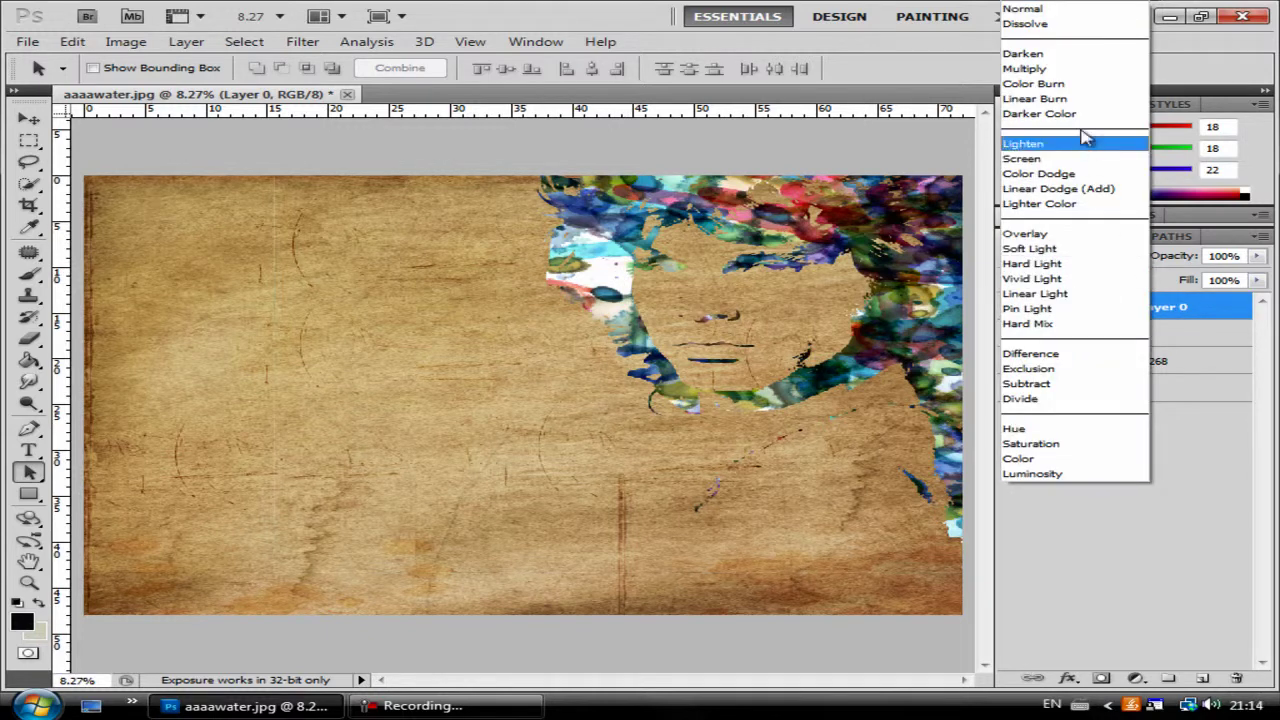
click(1045, 70)
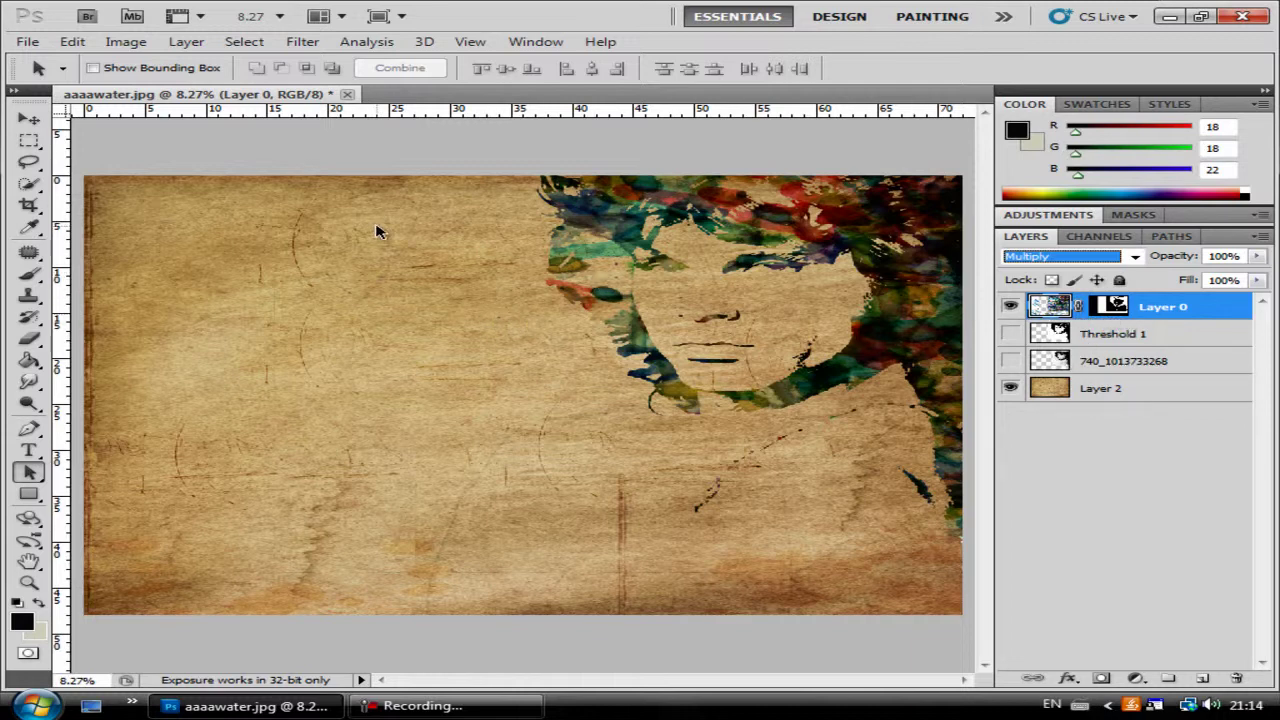
click(478, 706)
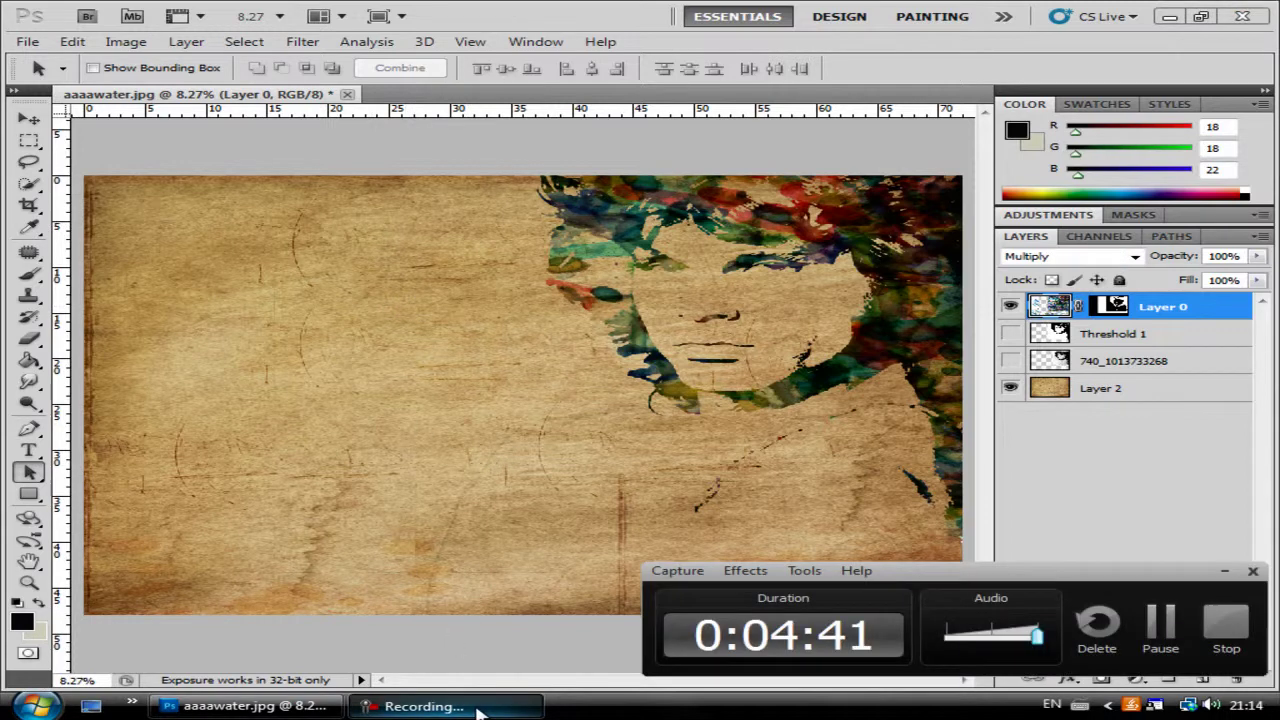